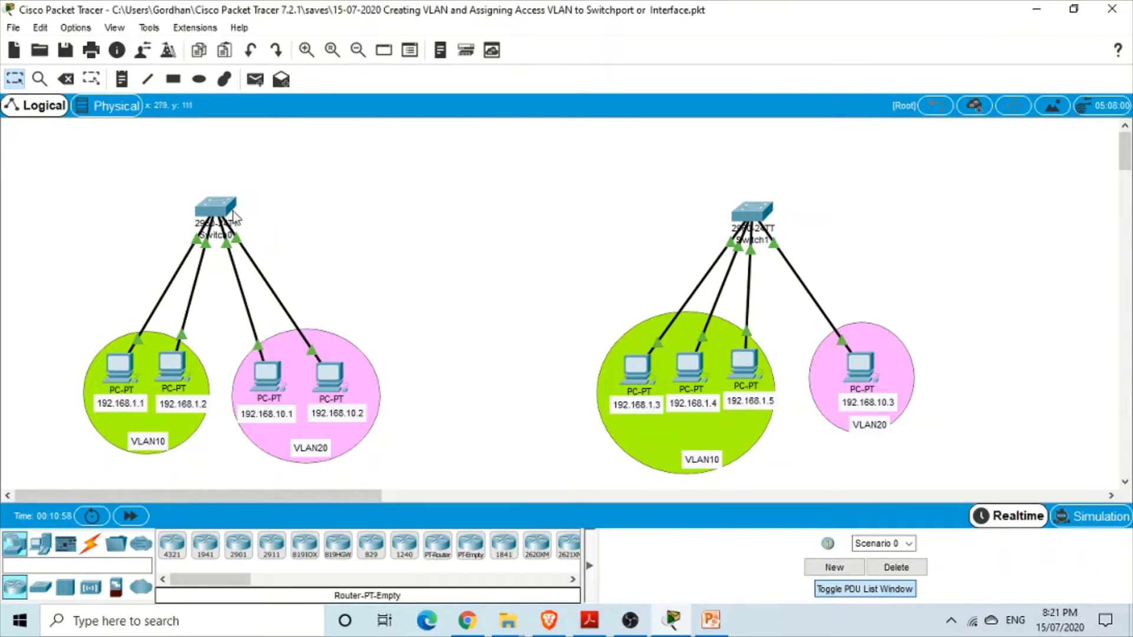
Step: Simulate a simple PDU from PC 192.168.1.1 to PC 192.168.1.2 in simulation mode, and delete the test scenario
mouse_move(232, 211)
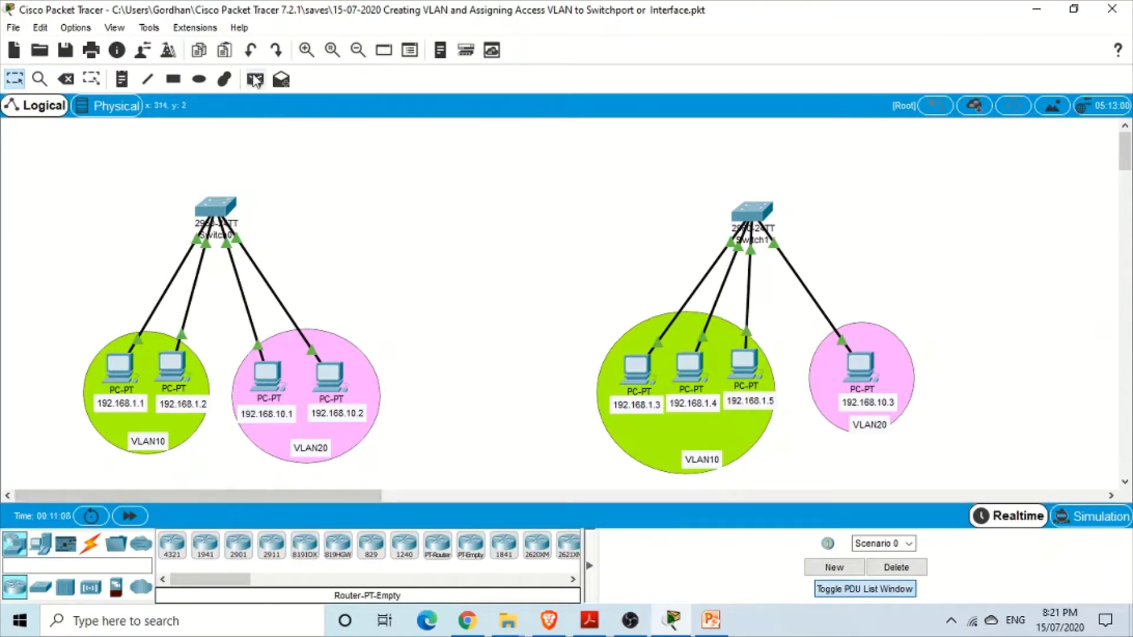
left_click(1091, 516)
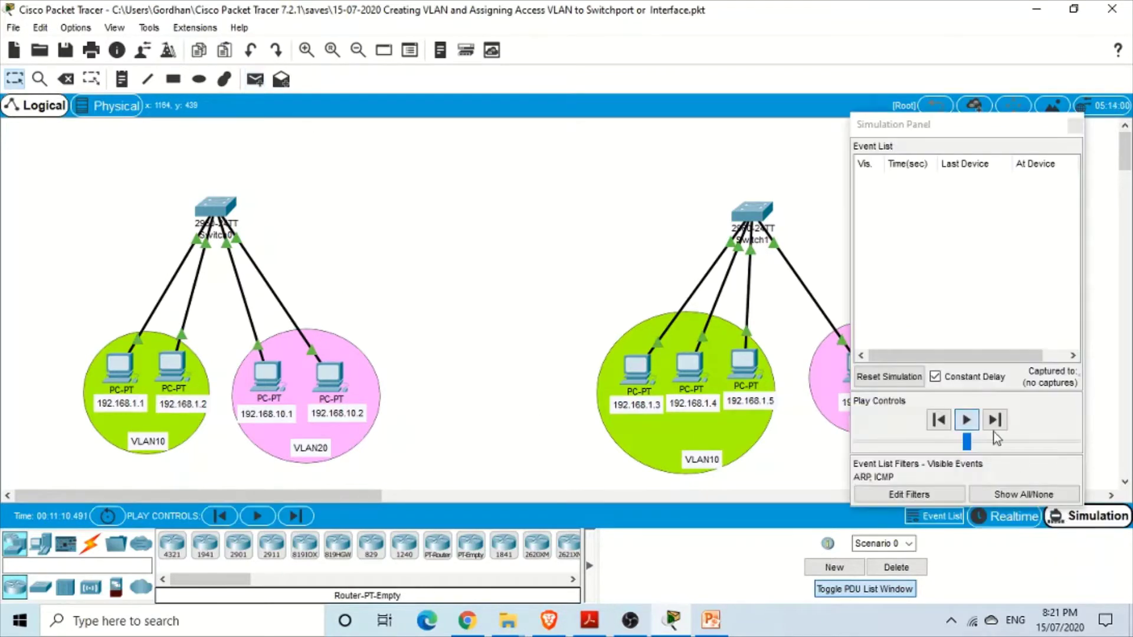
left_click(255, 80)
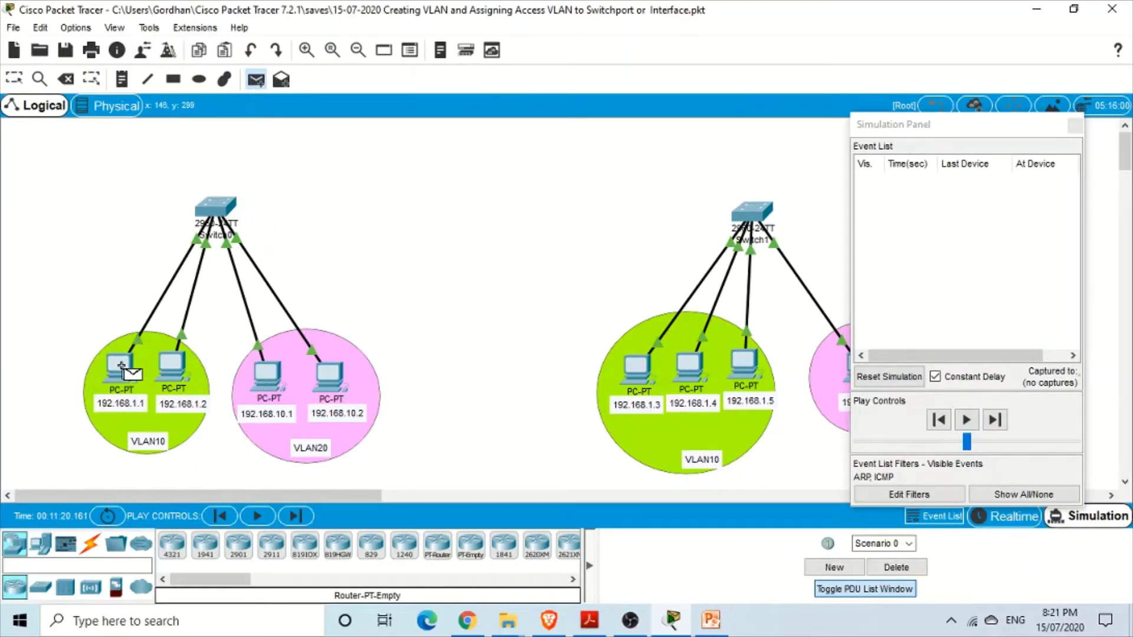
left_click(121, 366)
left_click(177, 367)
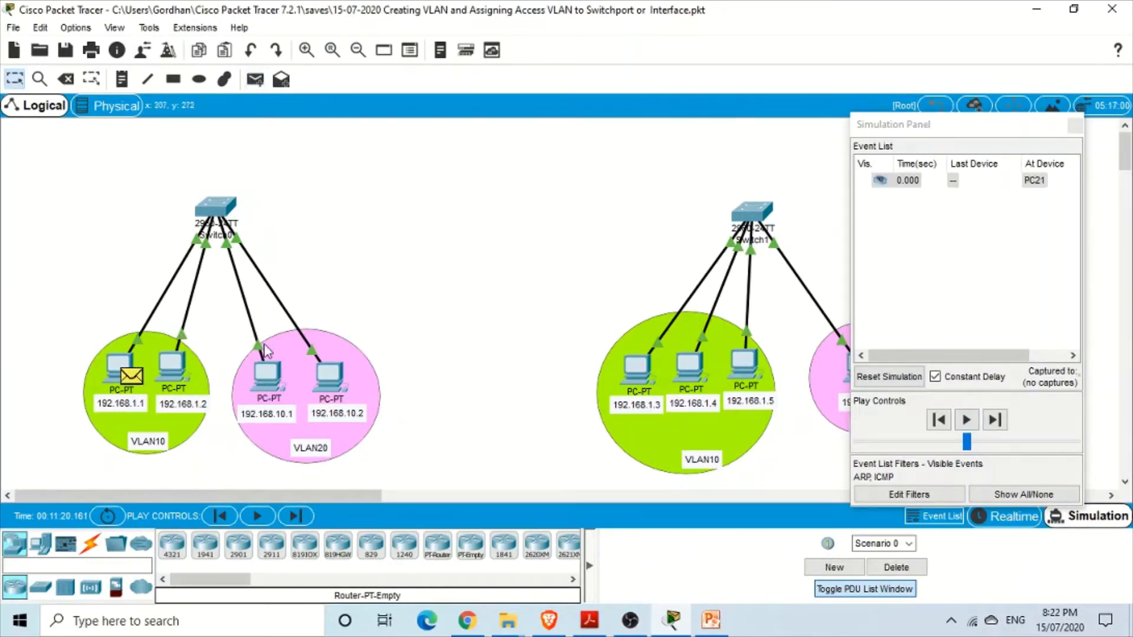
left_click(964, 420)
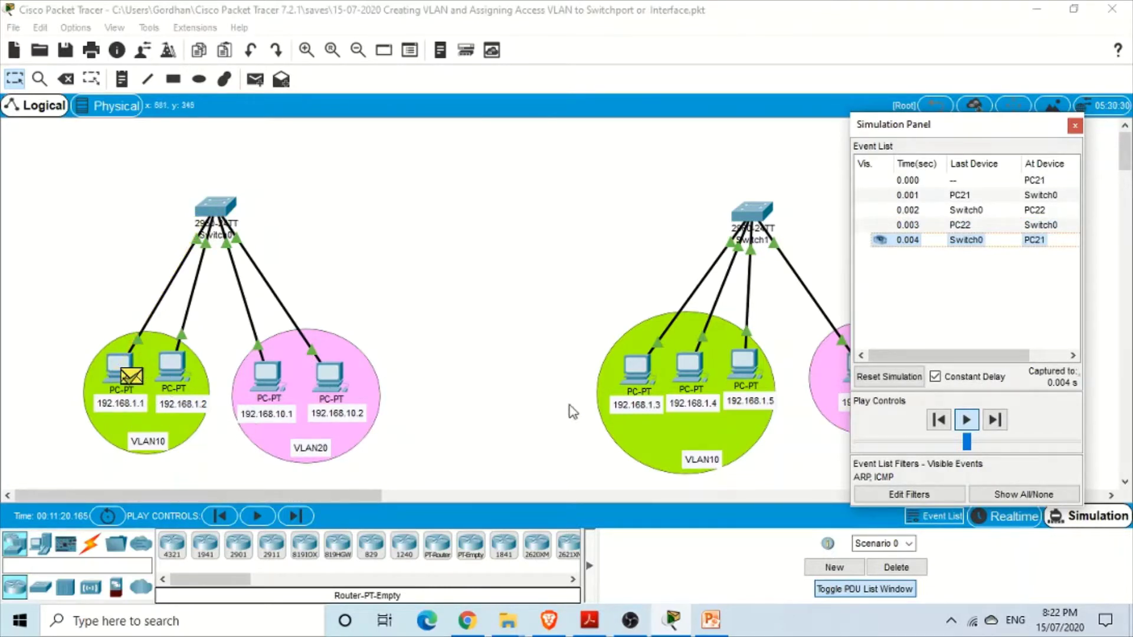
left_click(880, 573)
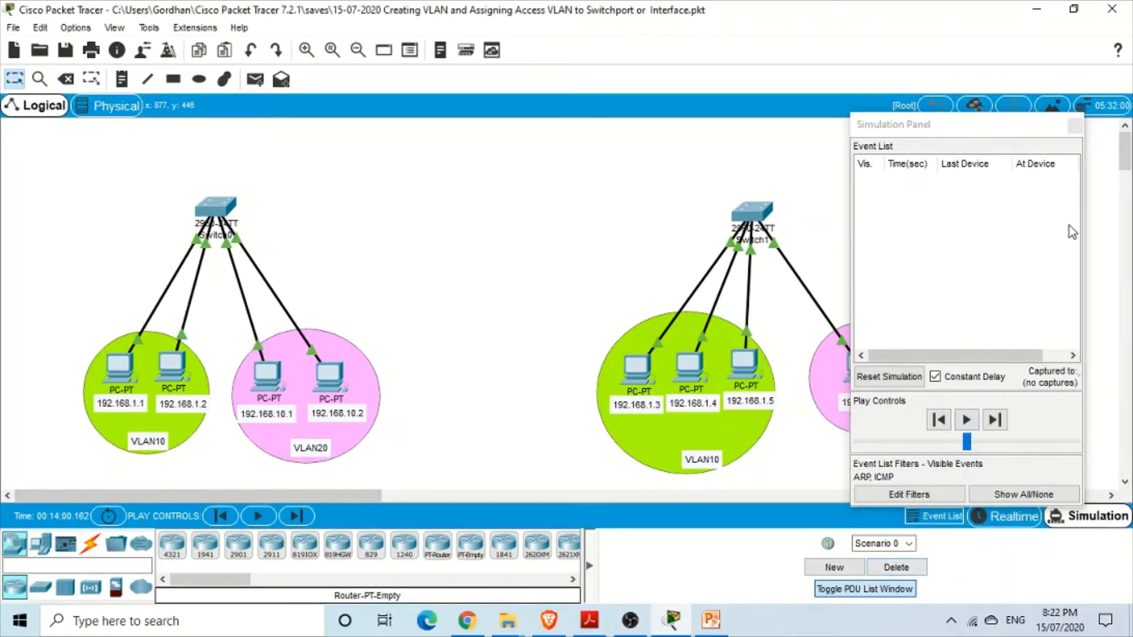
left_click(1075, 126)
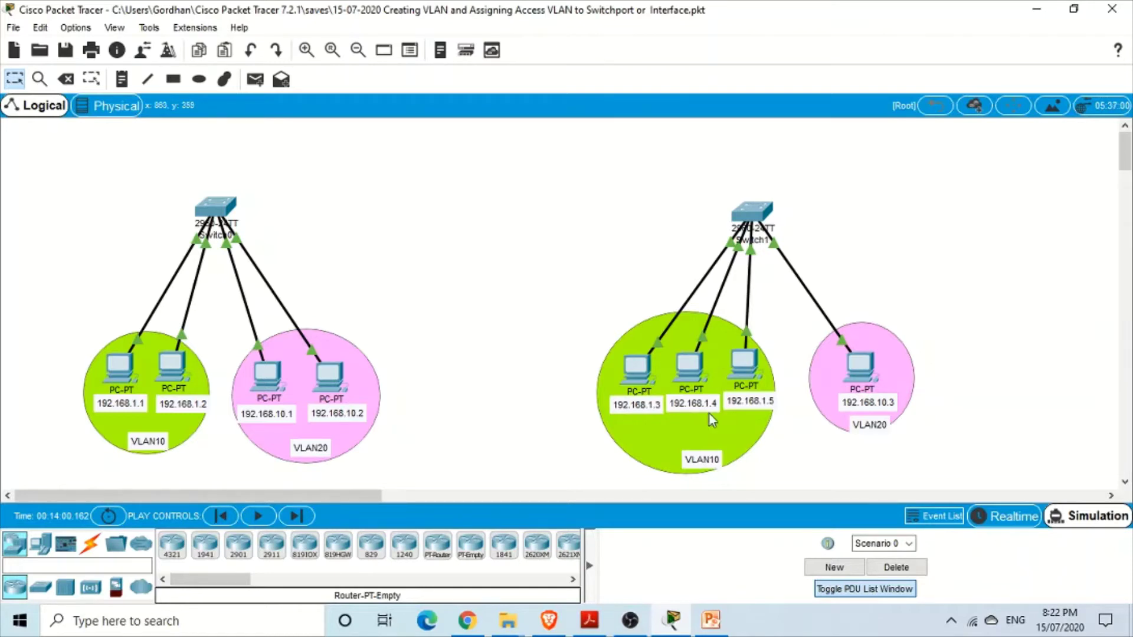
Step: Simulate a simple PDU from PC 192.168.1.3 to PC 192.168.1.4 with the event panel moved aside, and delete the scenario
left_click(1099, 519)
left_click(255, 80)
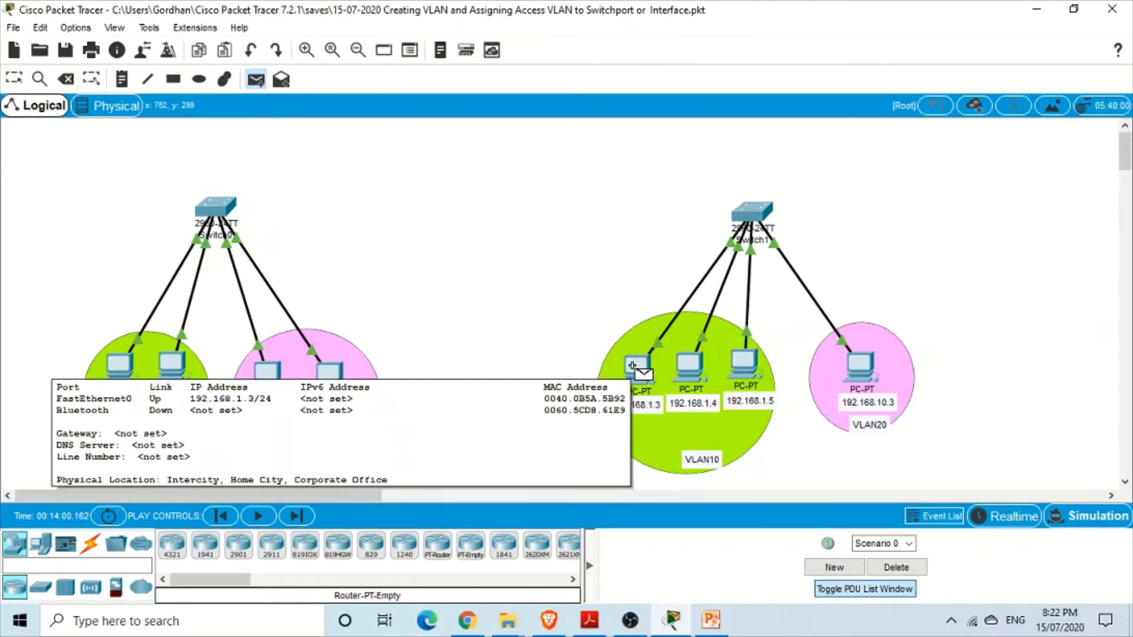
left_click(632, 366)
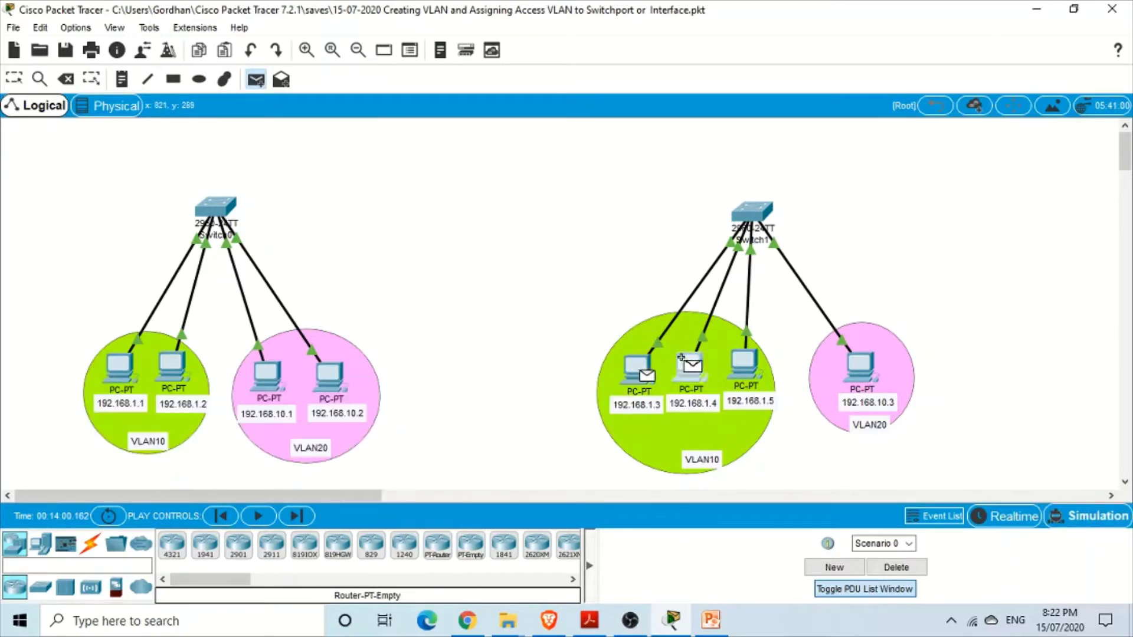
left_click(684, 363)
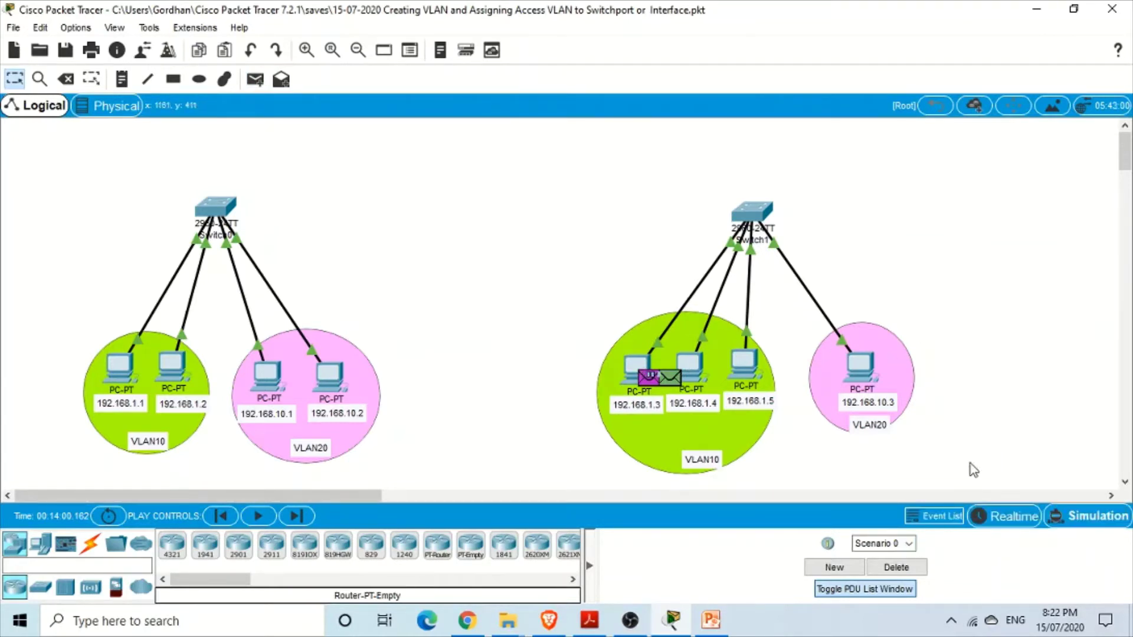
left_click(1064, 517)
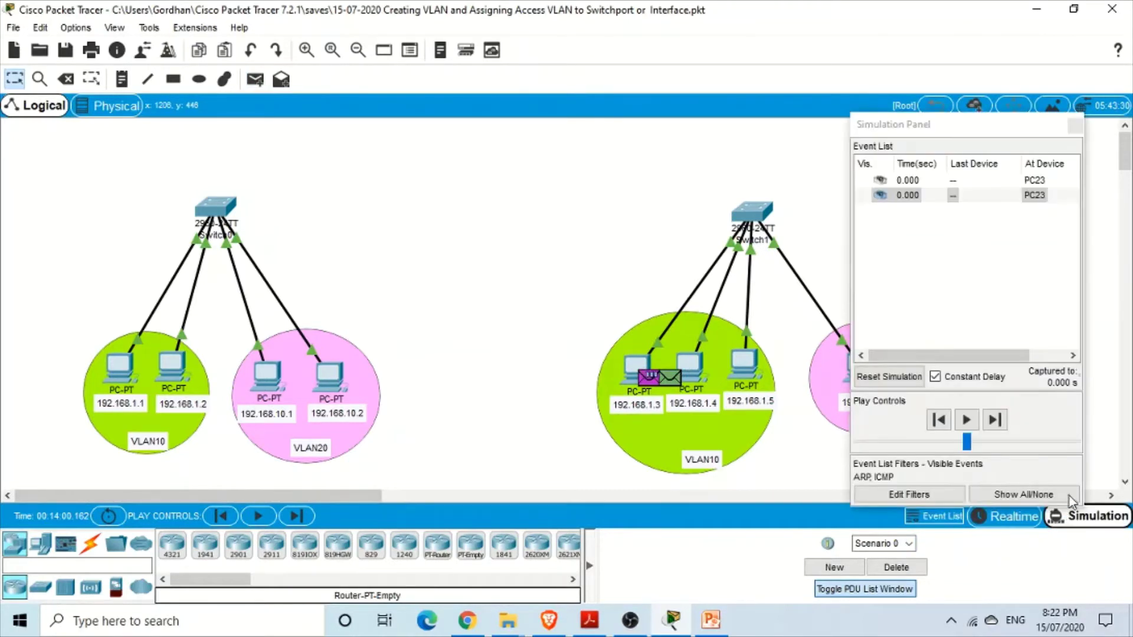
left_click(974, 418)
left_click_drag(983, 125, 1082, 38)
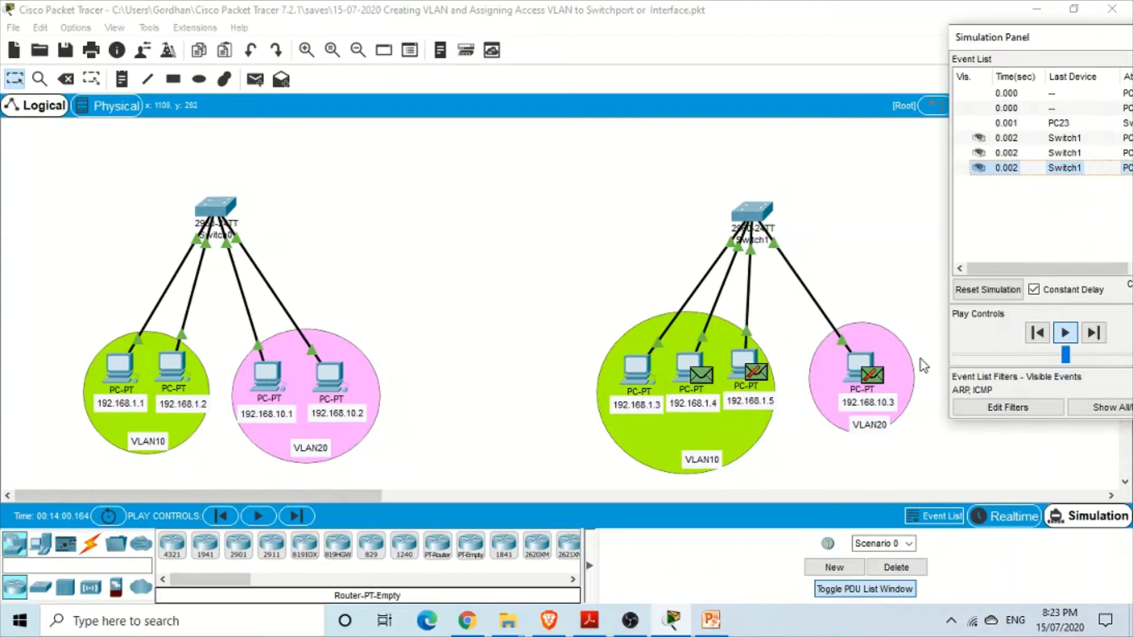
left_click(915, 571)
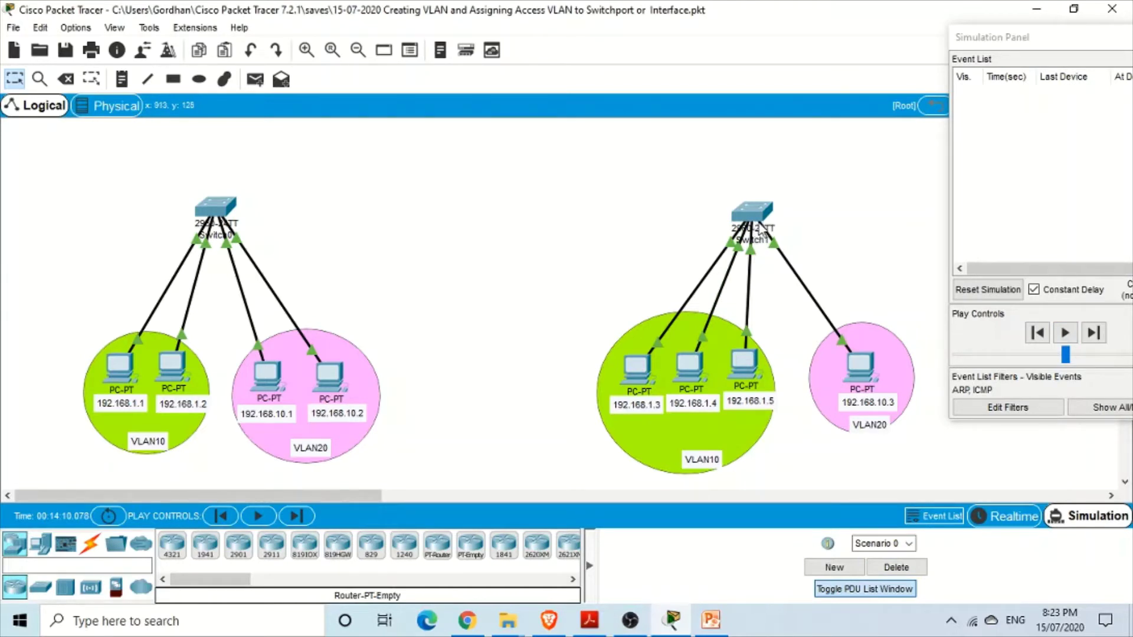
Step: Open the command line of Switch1 and enter global configuration mode with config t
mouse_move(736, 252)
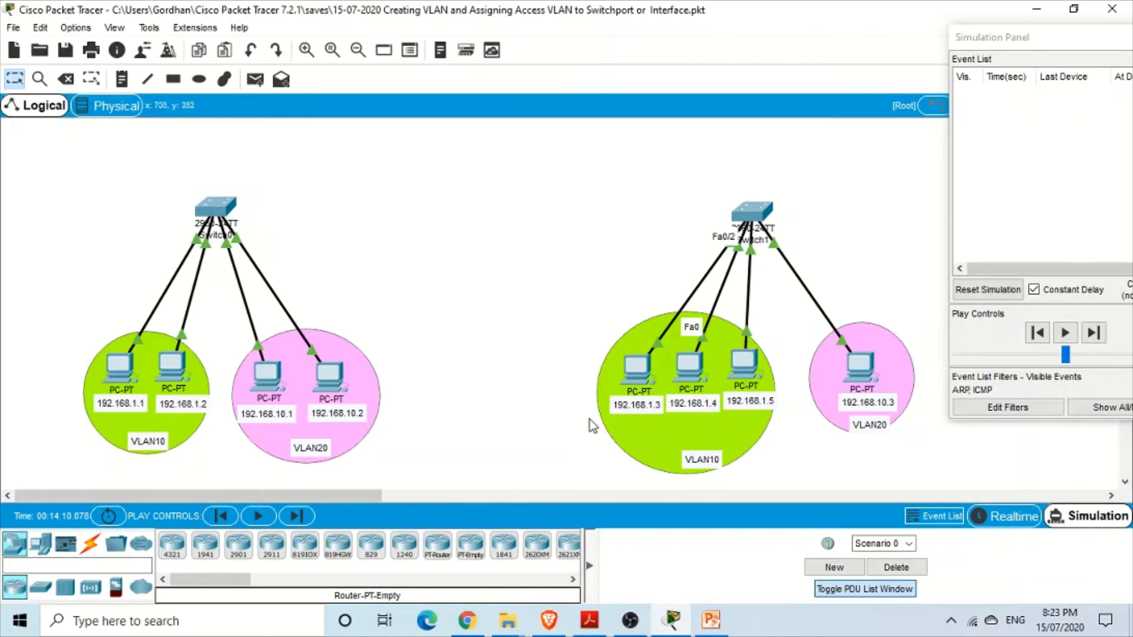
left_click(768, 212)
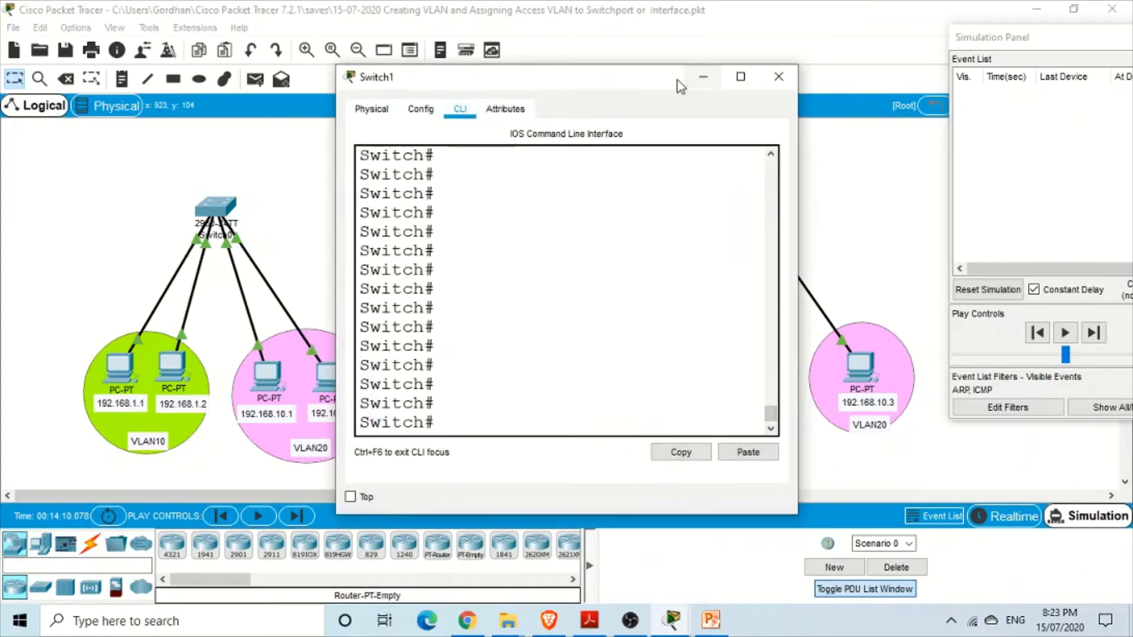
left_click_drag(680, 86, 528, 88)
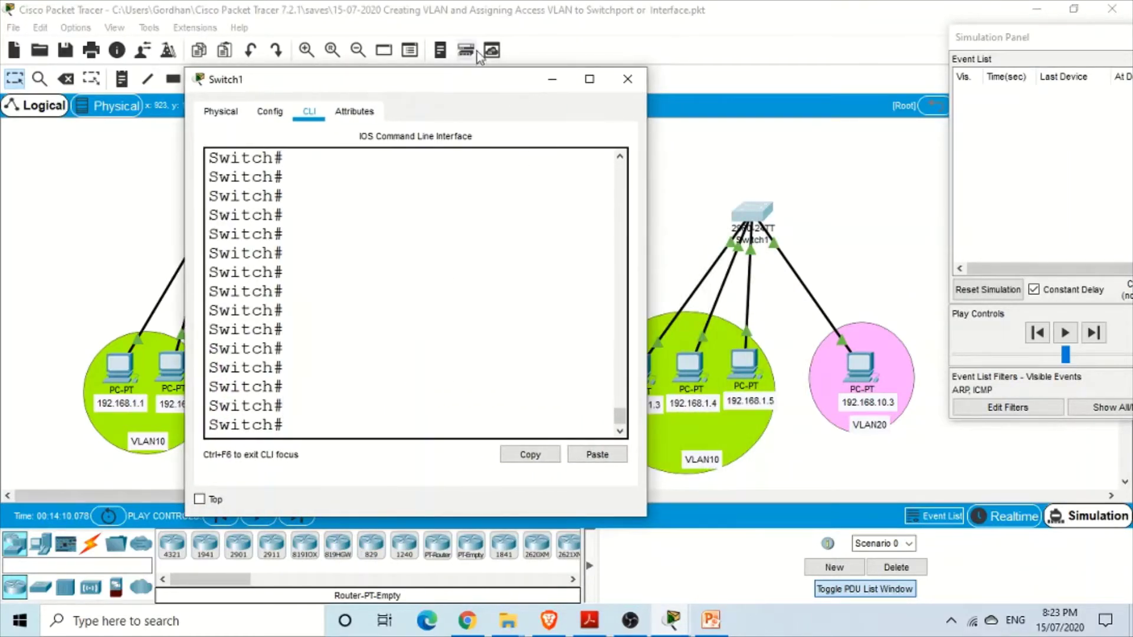
left_click_drag(427, 77, 354, 79)
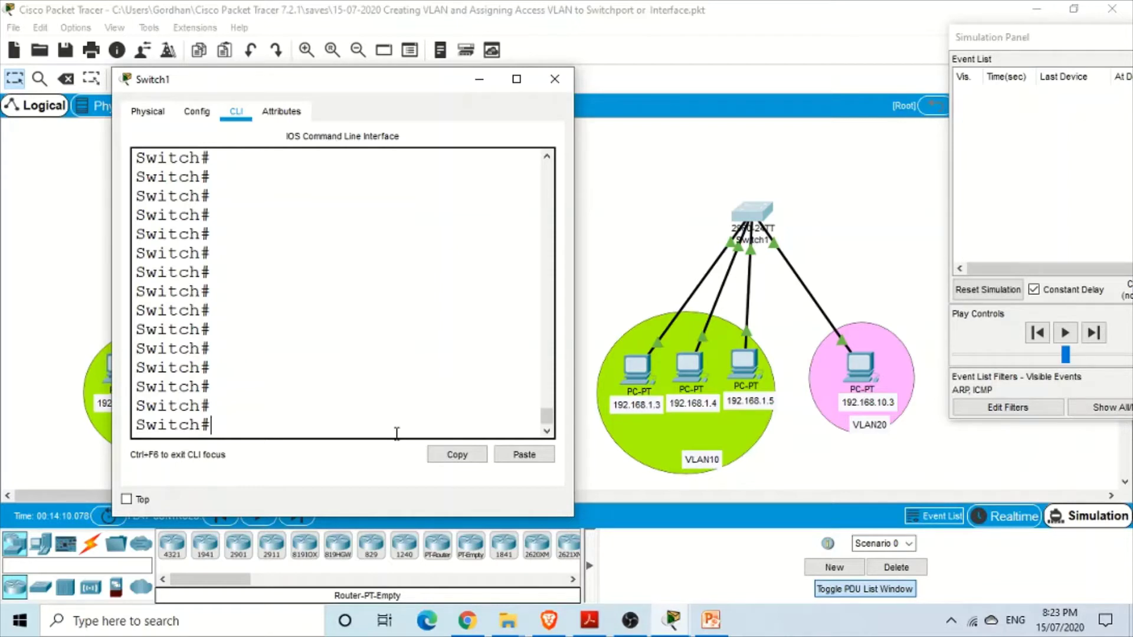
type("config t")
key("Return")
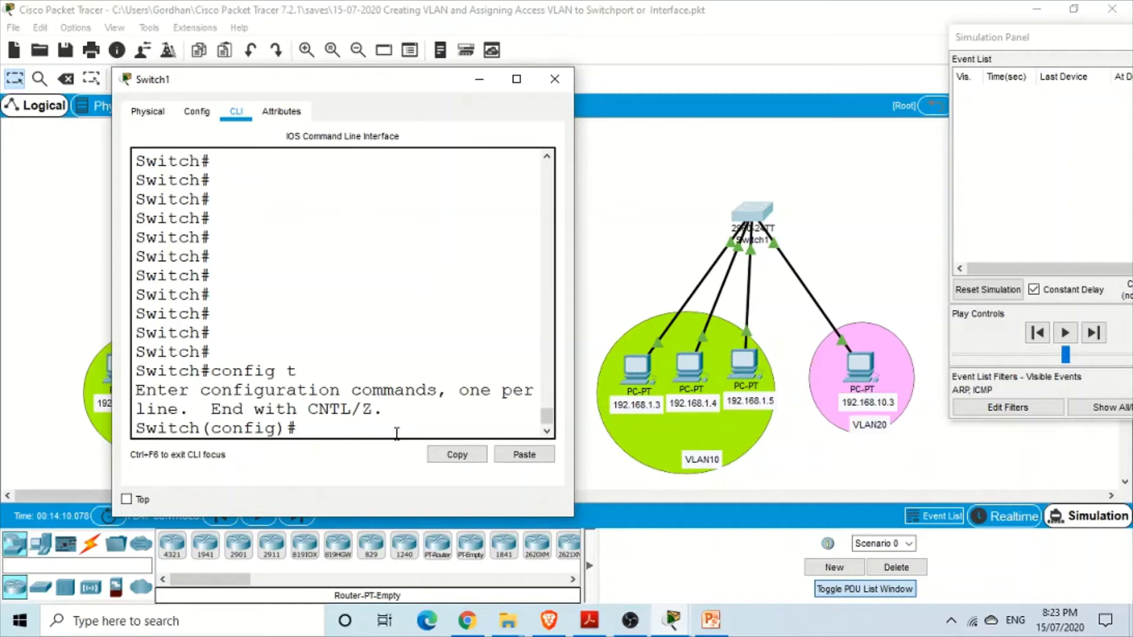
Step: Enter configuration of the interface range fastEthernet 0/1-3 on Switch1
type("inter")
key("Tab")
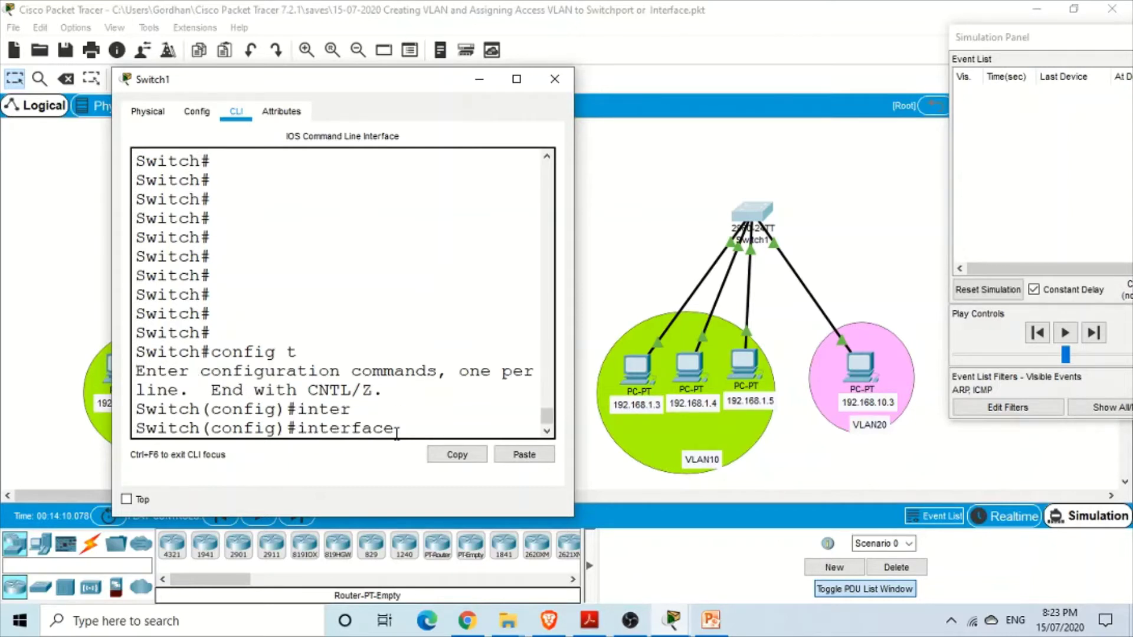
type("range fa")
type("s")
key("Tab")
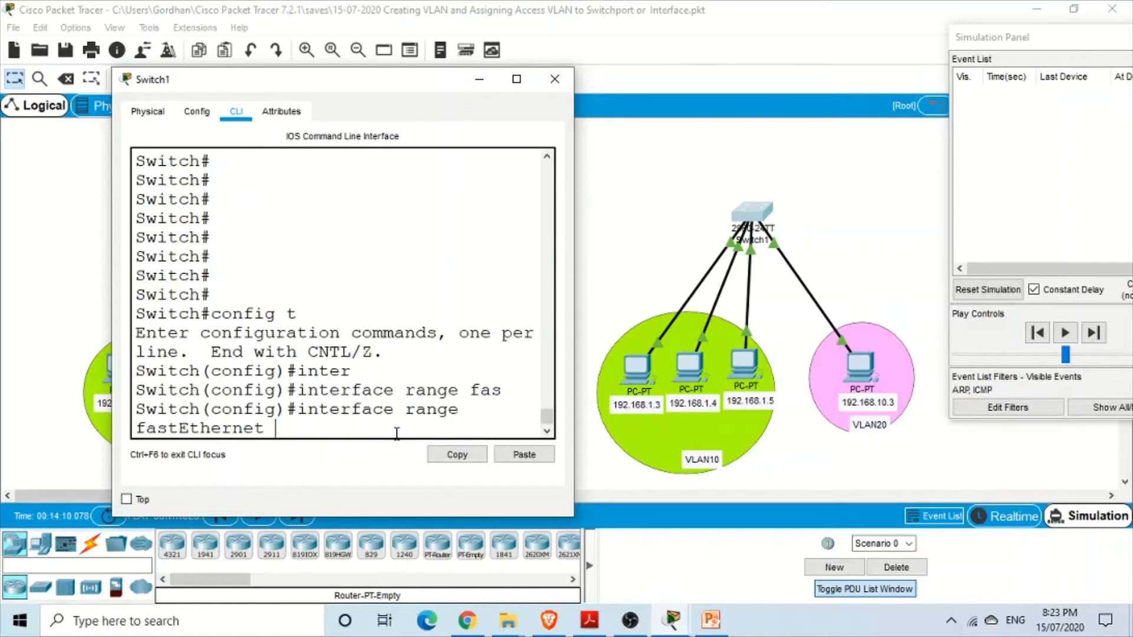
type("0/1-3")
key("Return")
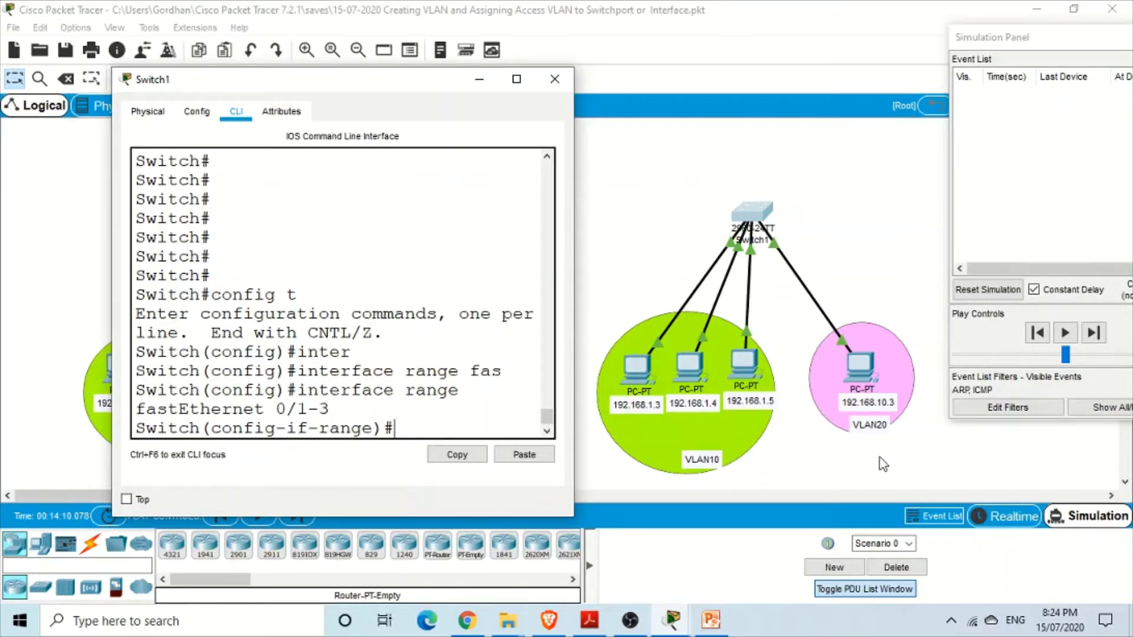
Step: Set the interface range fastEthernet 0/1-3 to access mode with switchport mode access
type("wi")
key("Tab")
type("mode ")
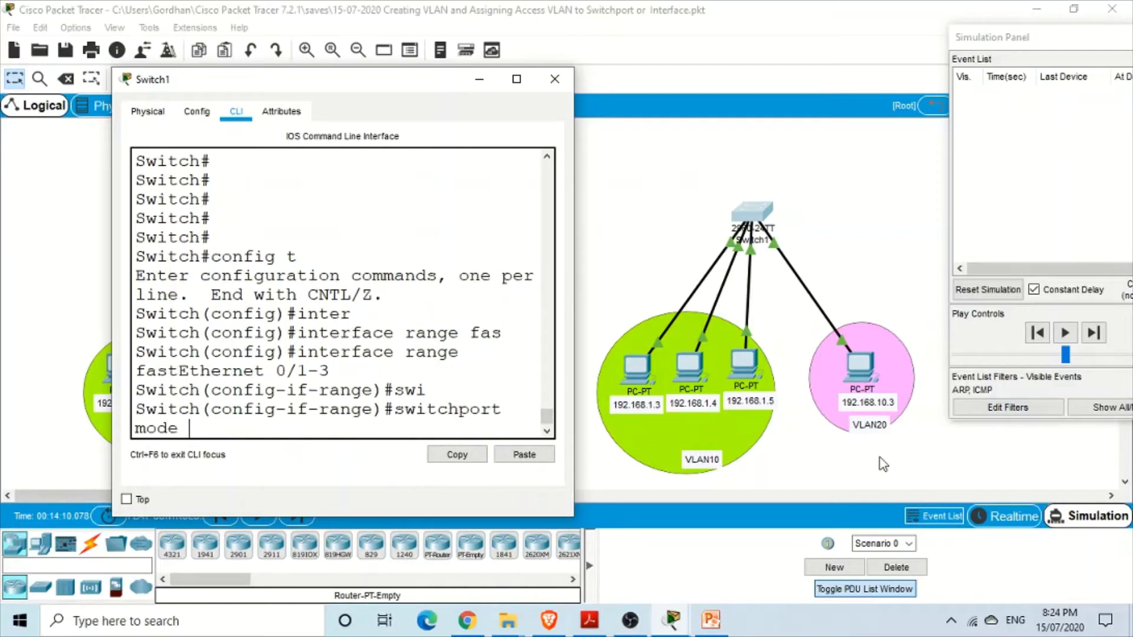
type("ac")
key("Tab")
key("Return")
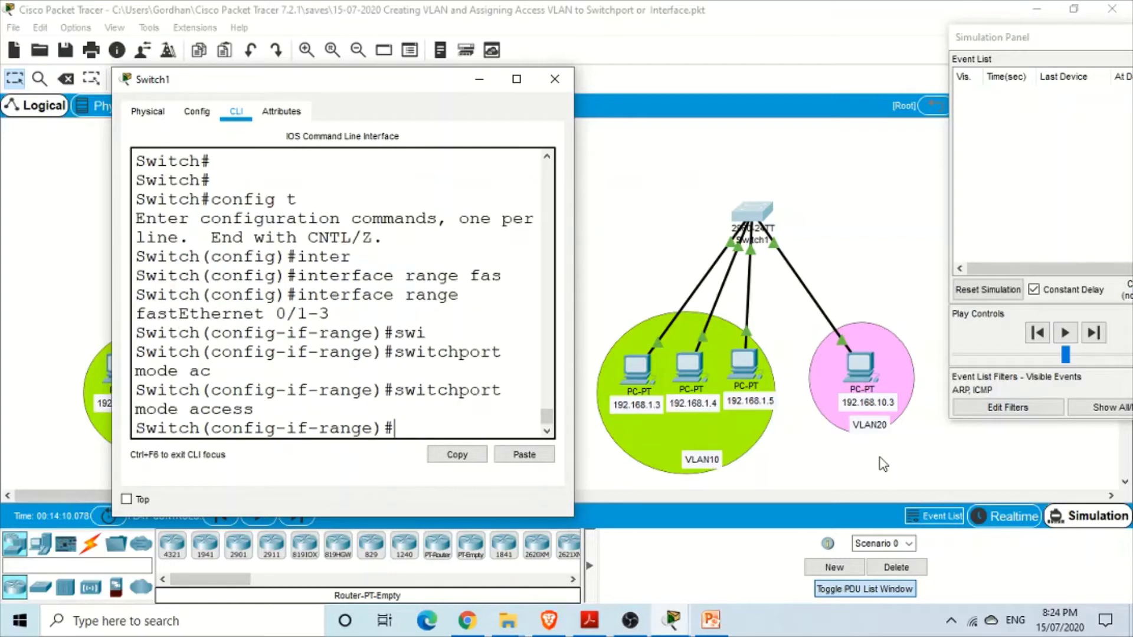
Step: Assign the interface range fastEthernet 0/1-3 to VLAN 10 with switchport access vlan 10, and return to privileged mode
type("swit")
key("Tab")
type("ac")
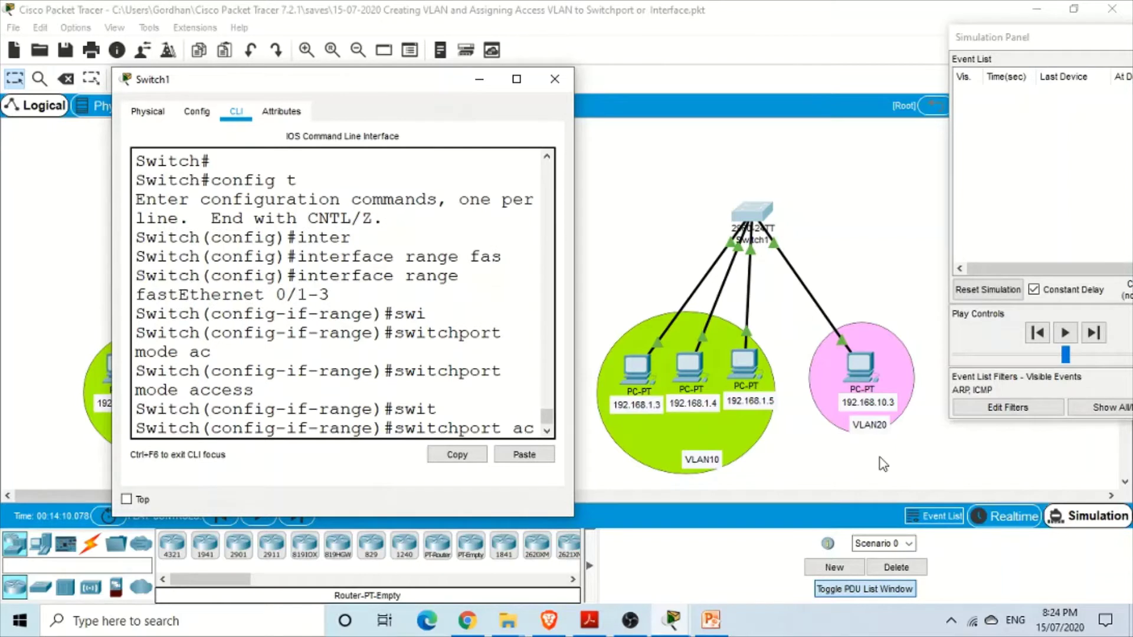
key("Tab")
type("vlan")
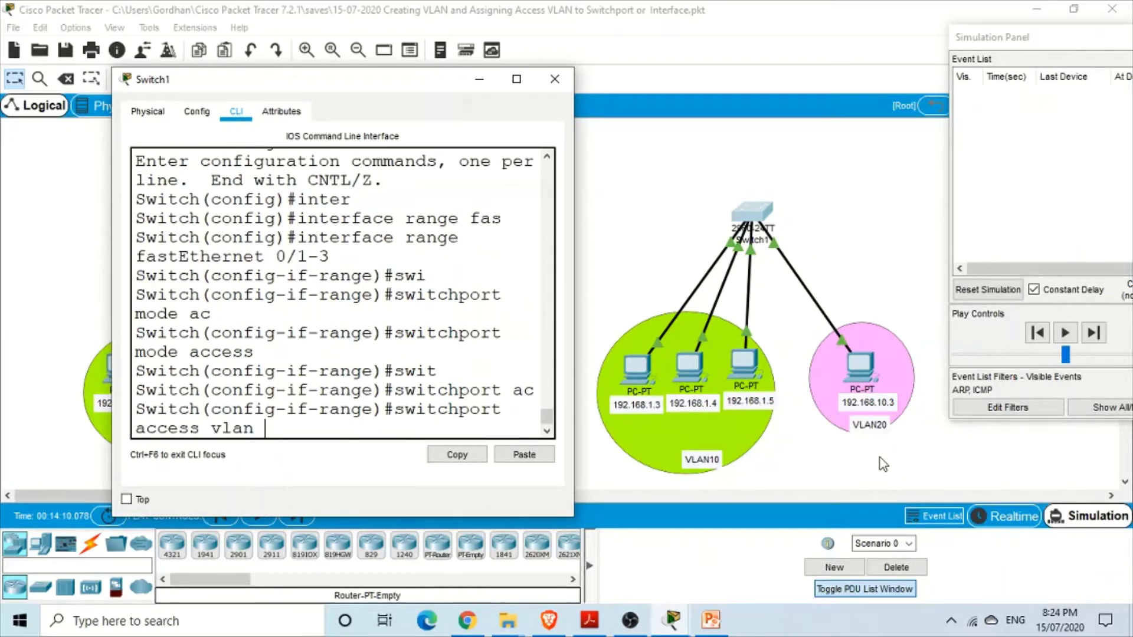
type(" 10")
key("Return")
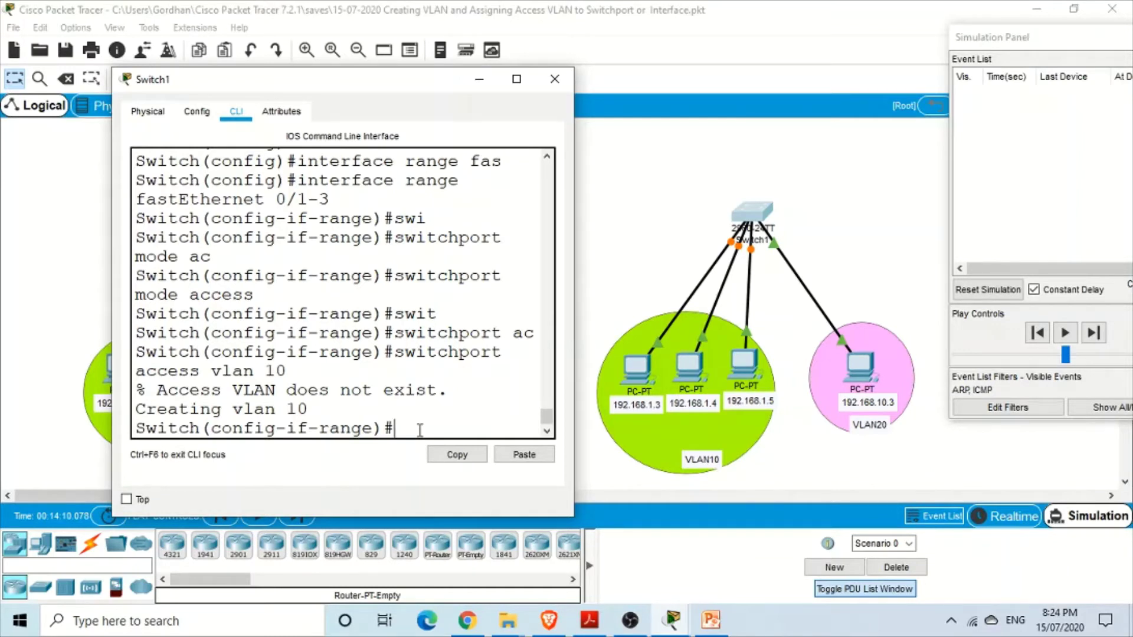
key("ctrl+z")
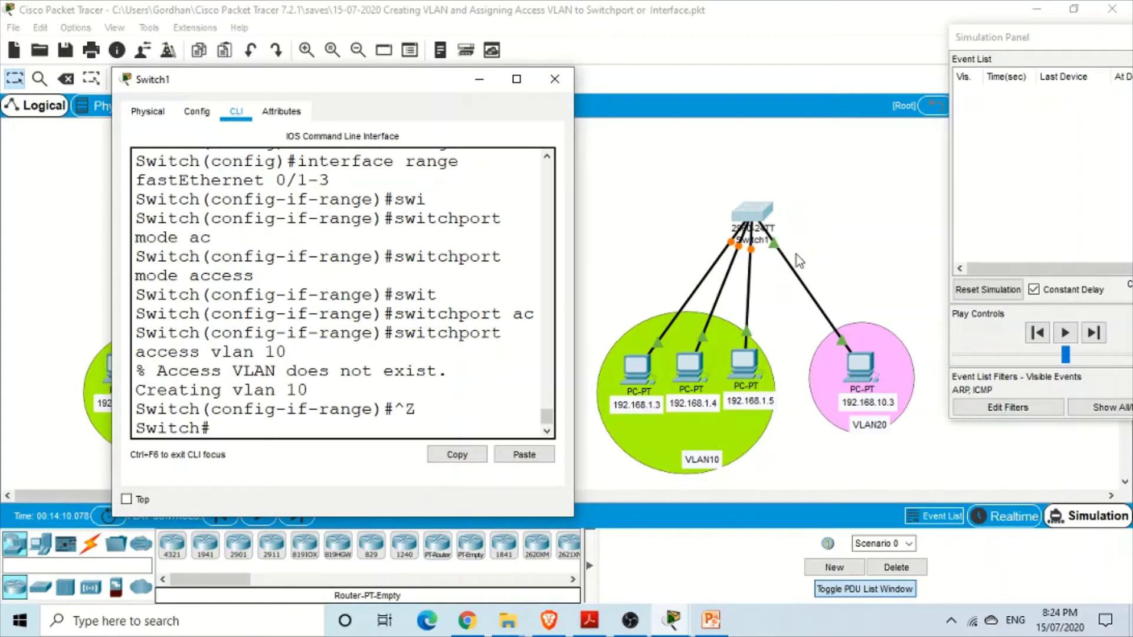
Step: Re-enter global configuration mode on Switch1 and select interface fastEthernet 0/4 for configuration
type("config t")
key("Return")
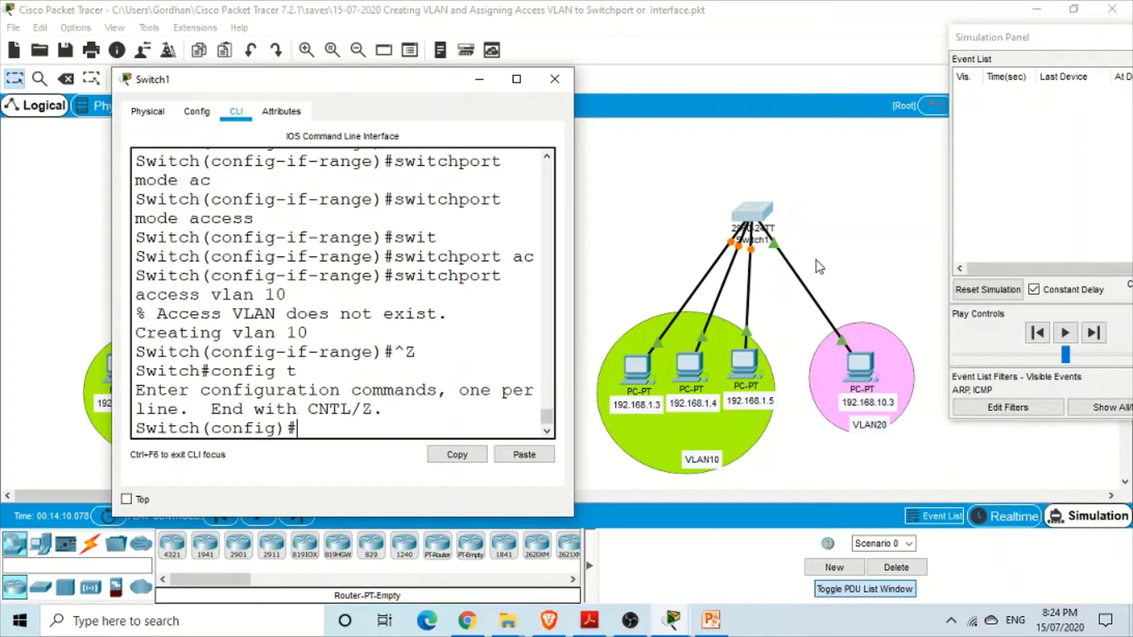
type("inter")
key("Tab")
type("fas")
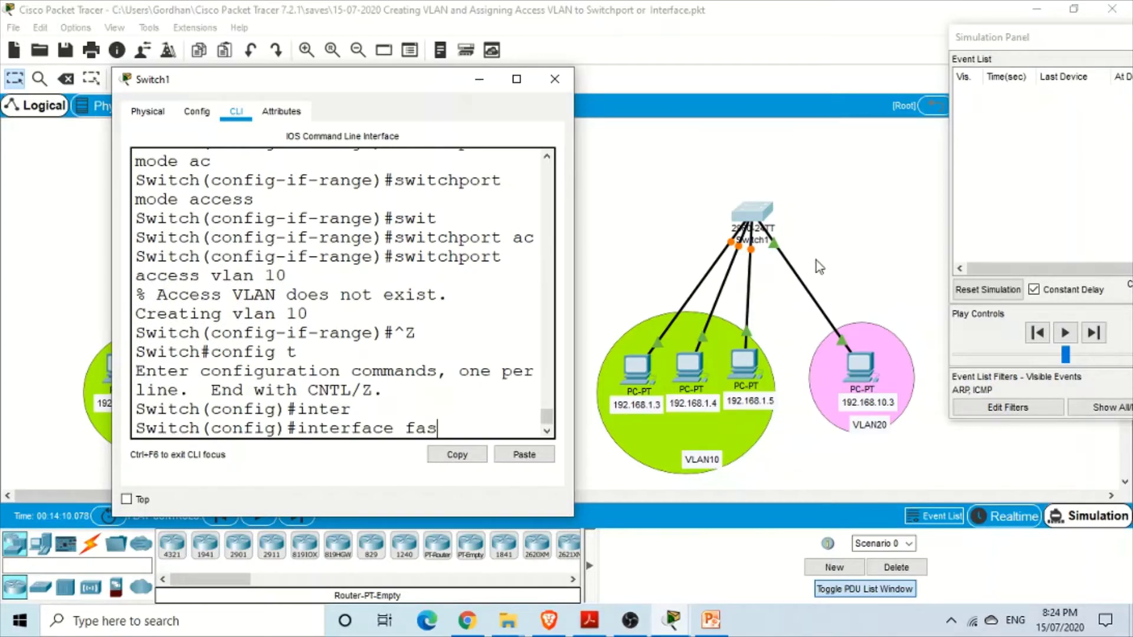
key("Tab")
type("0/4")
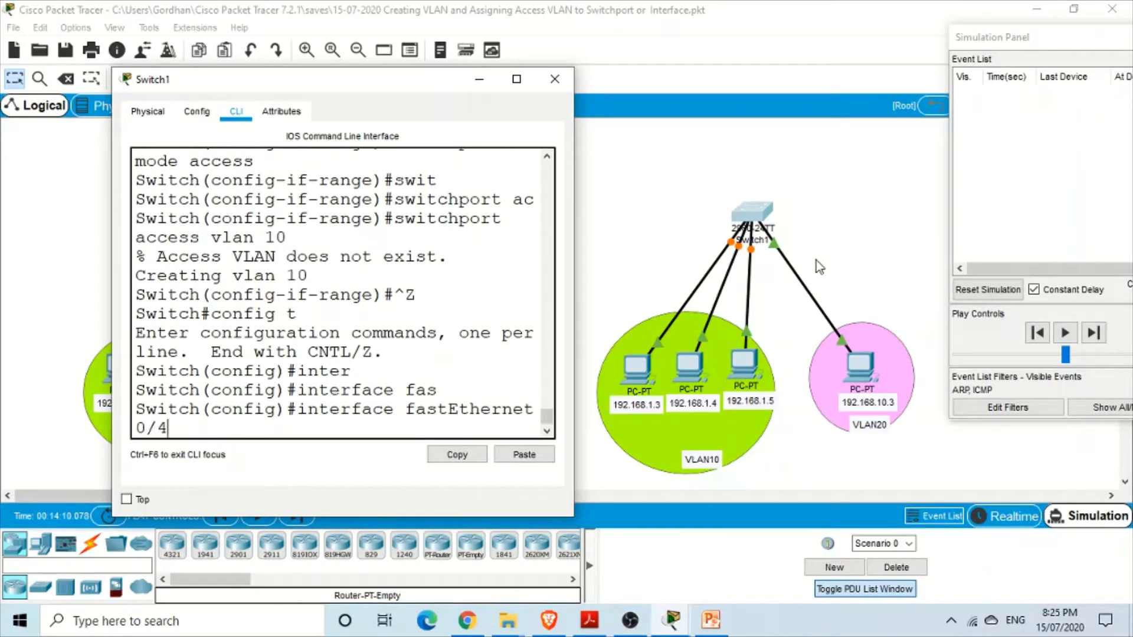
key("Return")
Step: Set interface fastEthernet 0/4 to access mode with switchport mode access
type("sw")
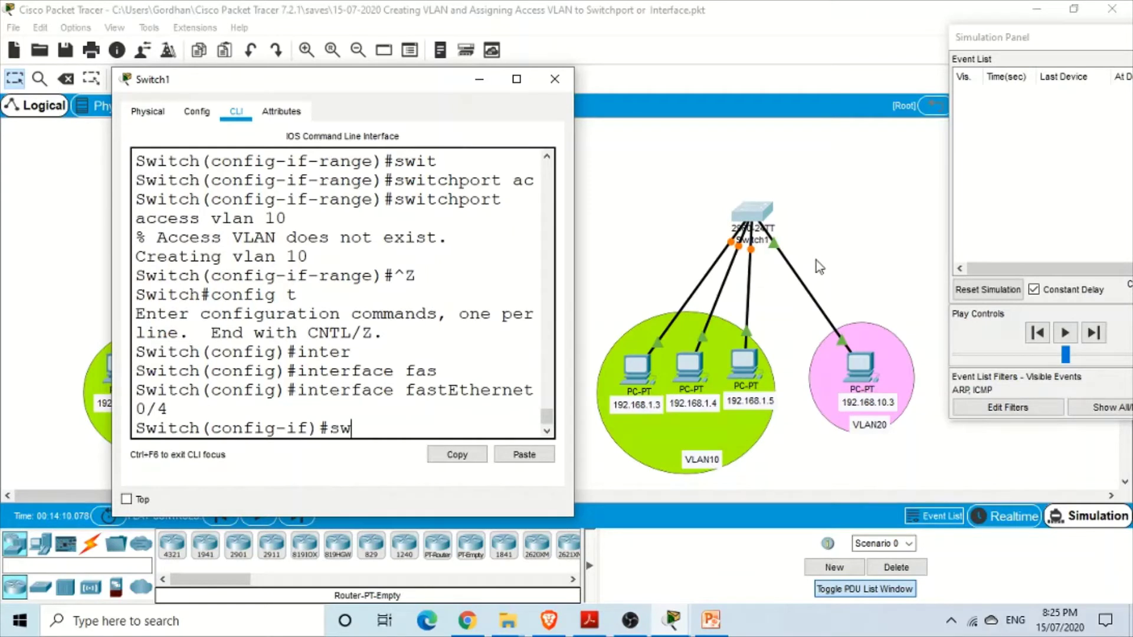
key("Tab")
type("mode a")
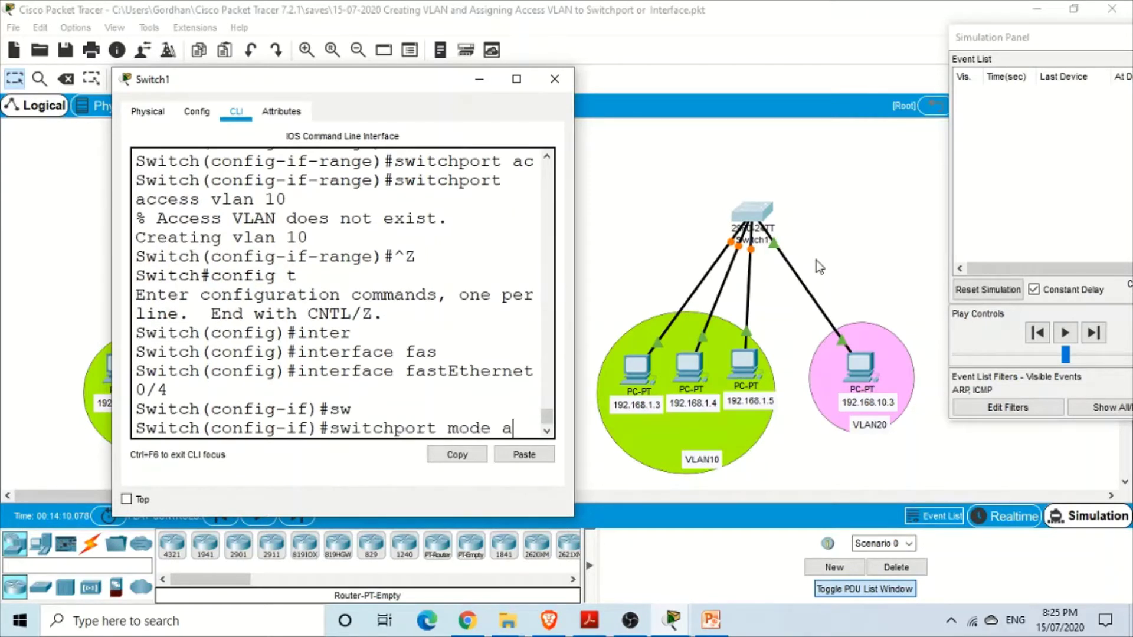
key("Tab")
key("Return")
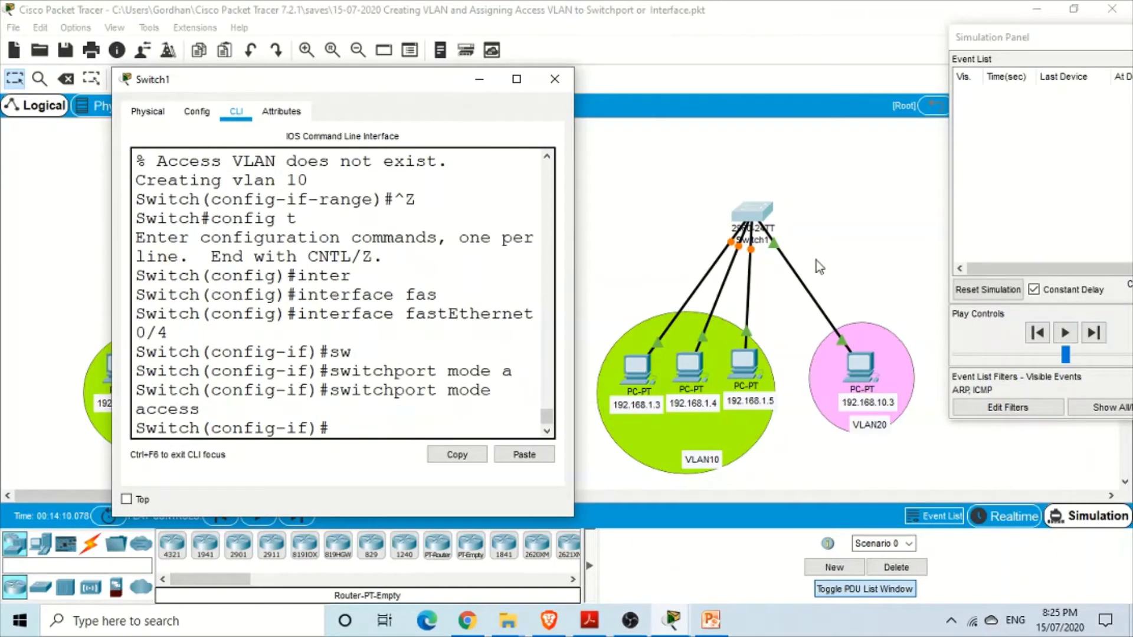
Step: Assign interface fastEthernet 0/4 on Switch1 to VLAN 20 with switchport access vlan 20
type("swi")
key("Tab")
type("ace")
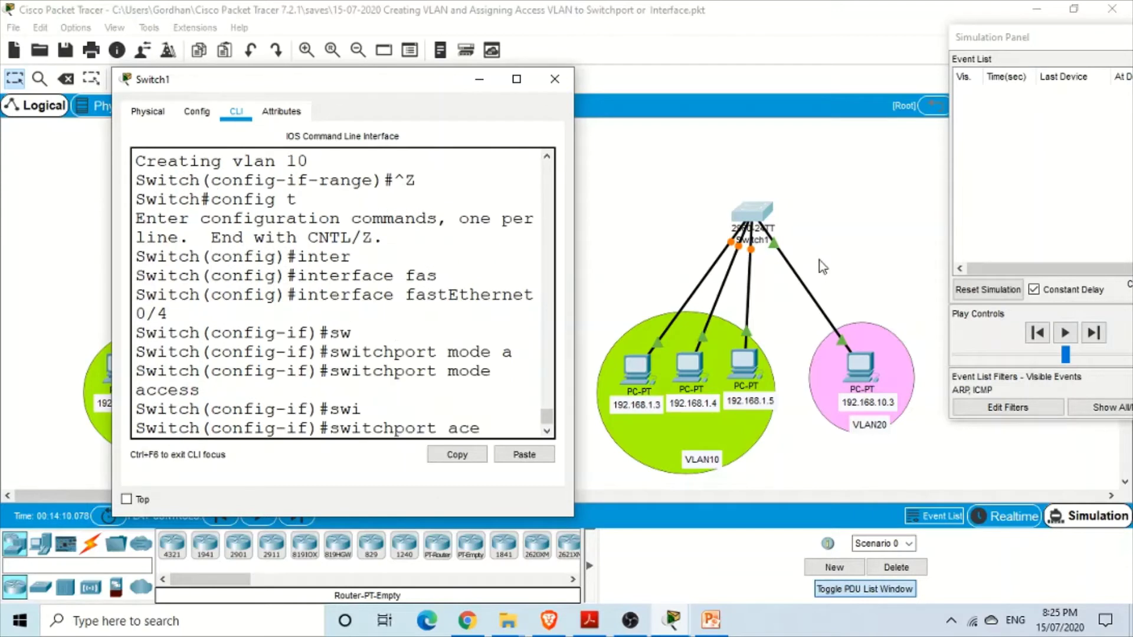
key("Tab")
key("BackSpace")
type("ch(config-if)#switchport acc")
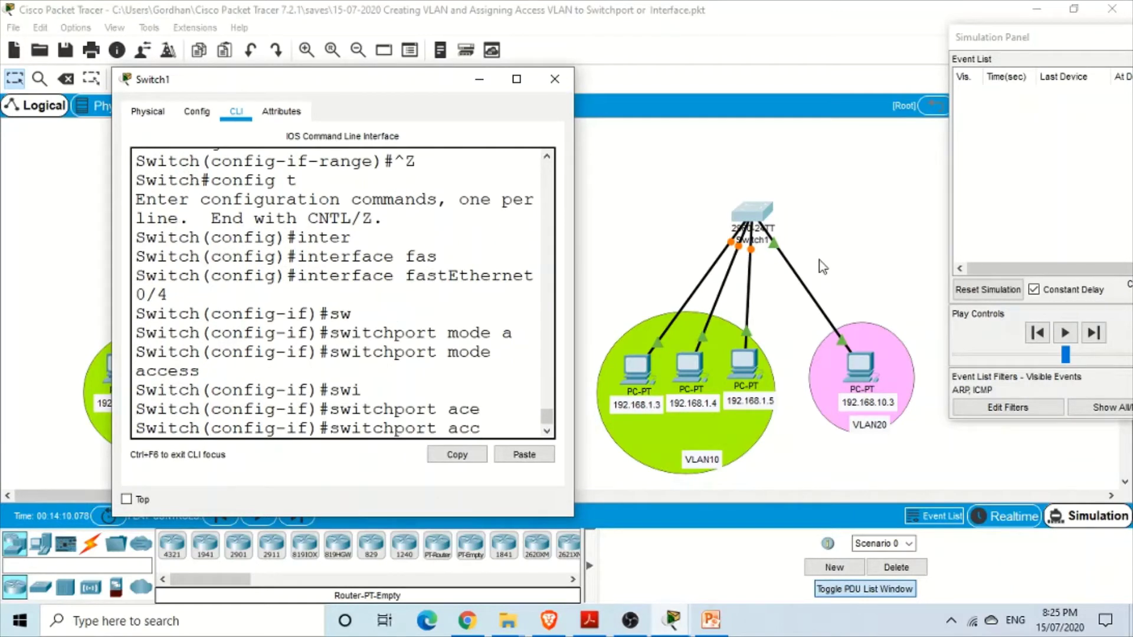
key("Tab")
type("vlan")
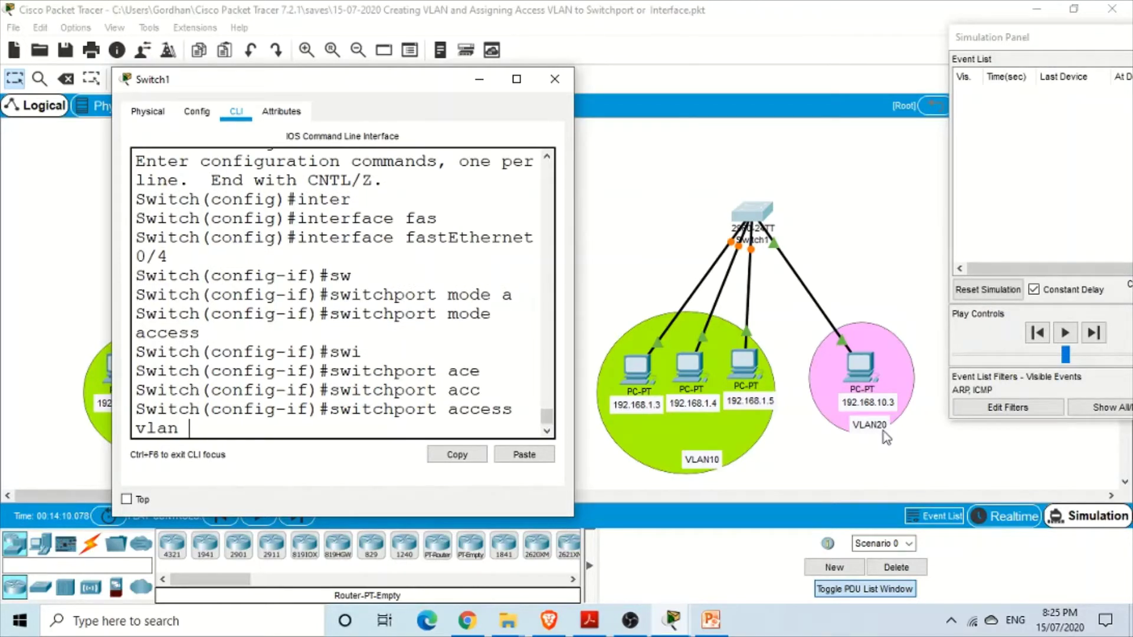
type(" 20")
key("Return")
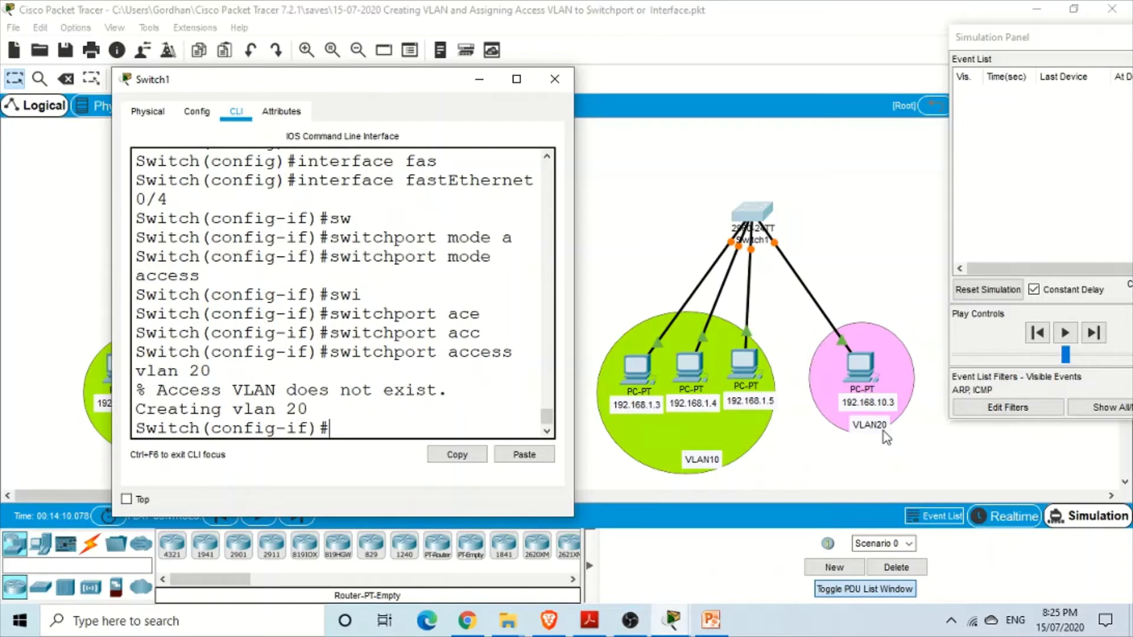
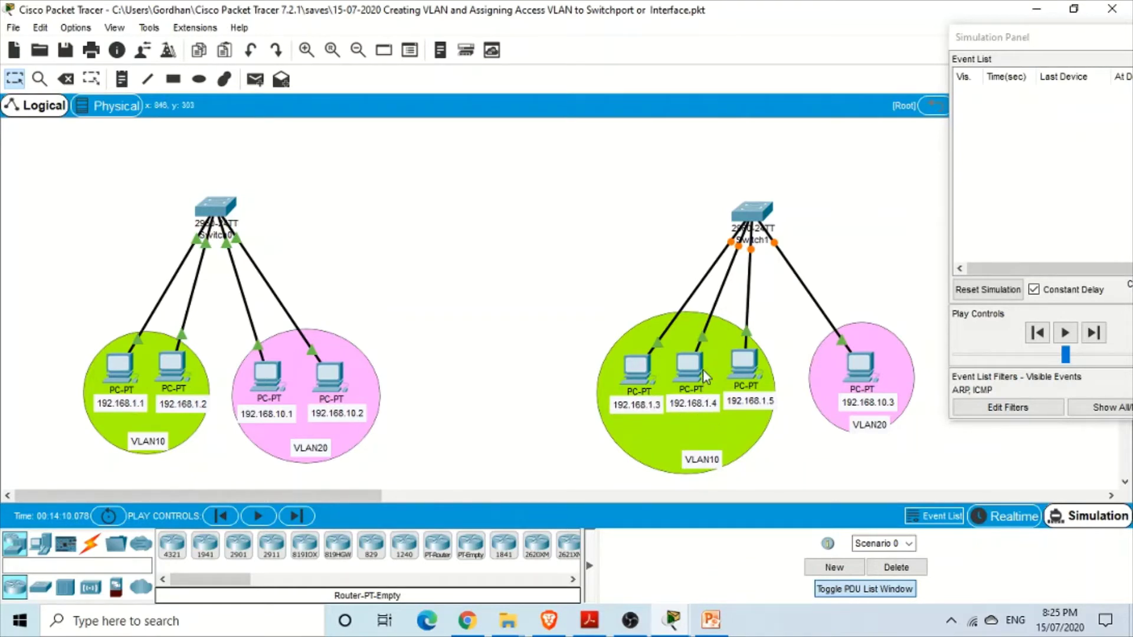
Step: Inspect the IP configuration of the VLAN 10 PC labelled 192.168.1.4
left_click(702, 369)
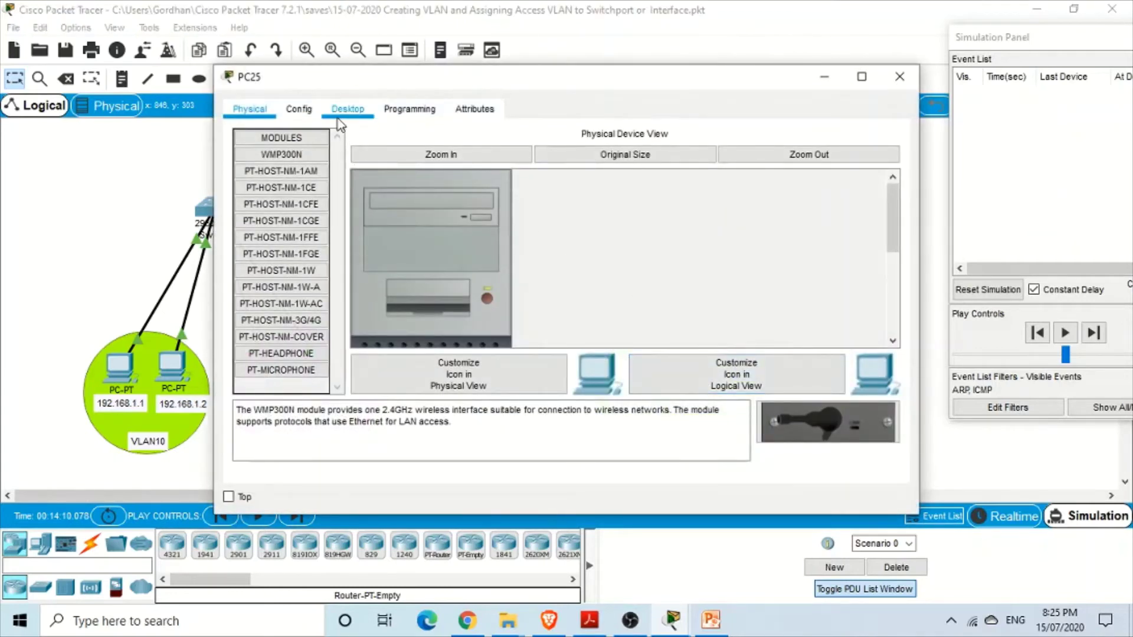
left_click(342, 112)
left_click(292, 165)
left_click(485, 175)
left_click(509, 154)
left_click_drag(617, 86, 350, 382)
left_click(645, 388)
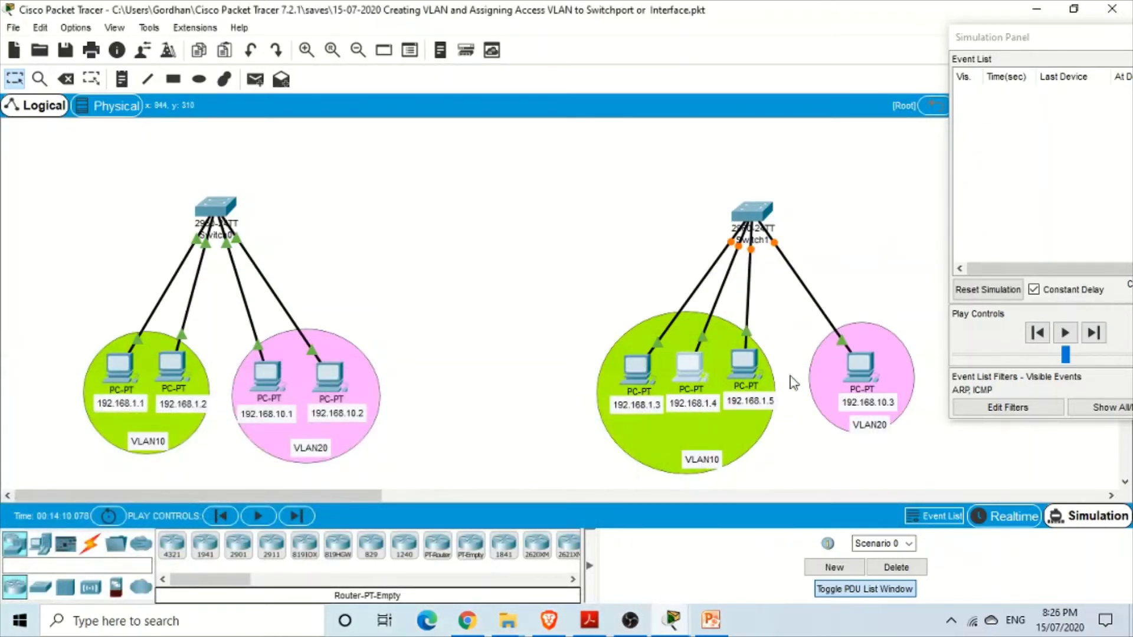
mouse_move(851, 370)
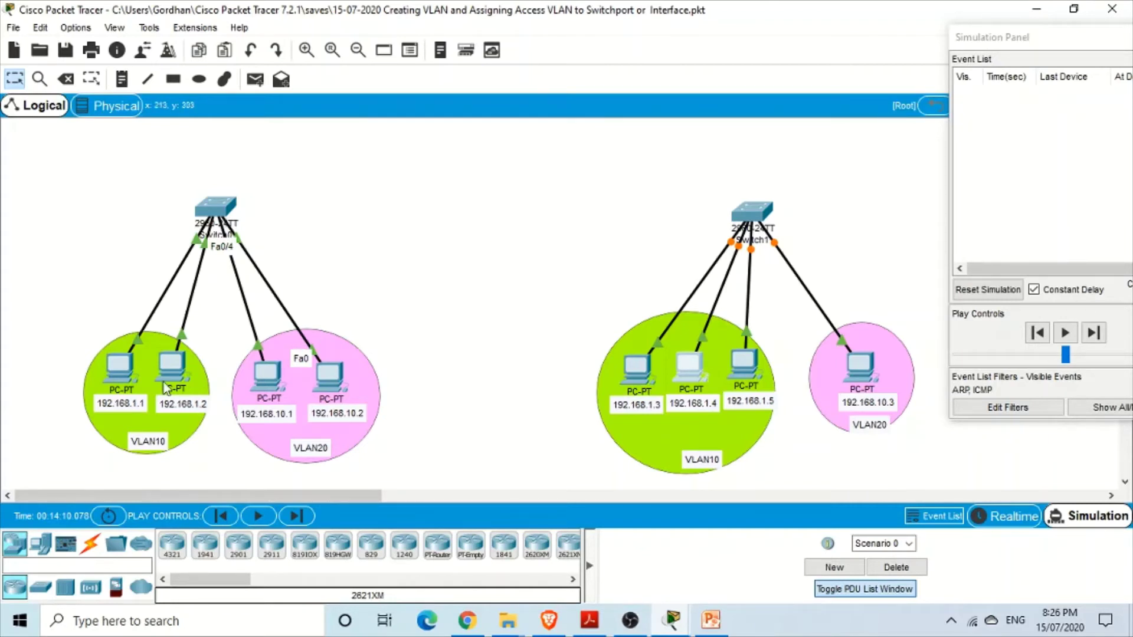
Step: Connect Switch0 and Switch1 with a copper cross-over cable between their FastEthernet0/10 ports, and align Switch1 level with Switch0
left_click(90, 552)
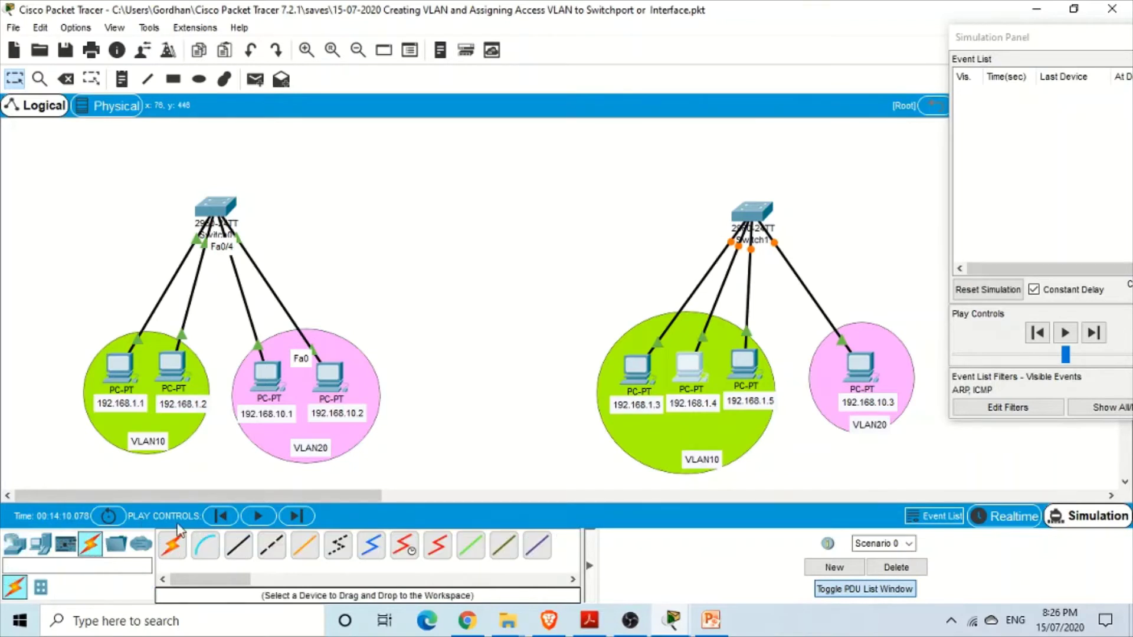
left_click(275, 552)
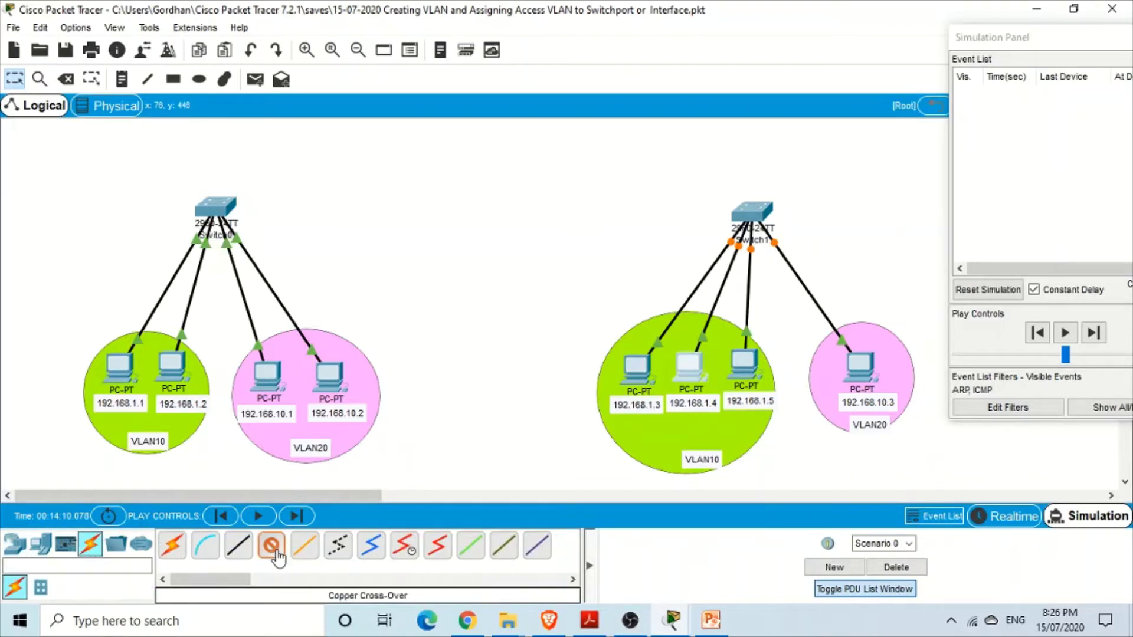
left_click(228, 210)
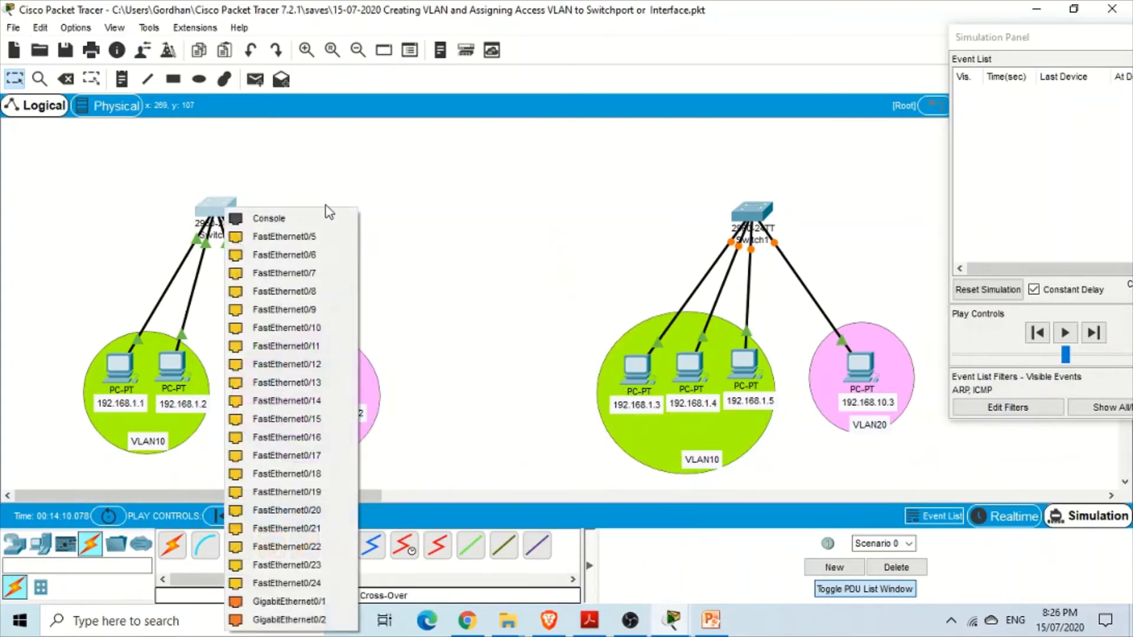
left_click(320, 329)
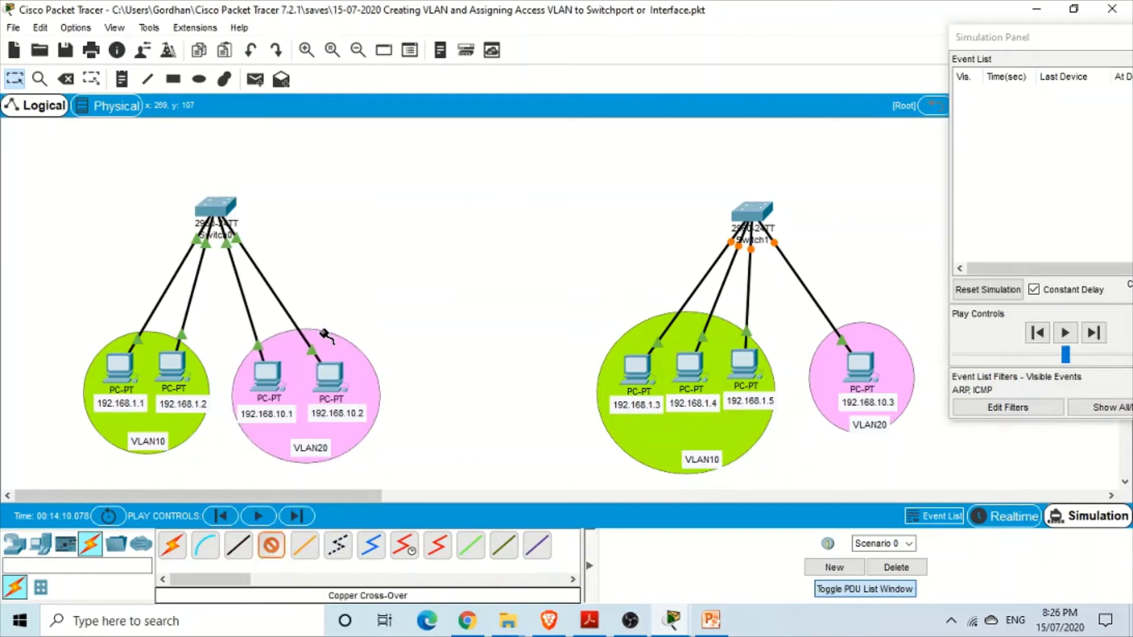
left_click(750, 209)
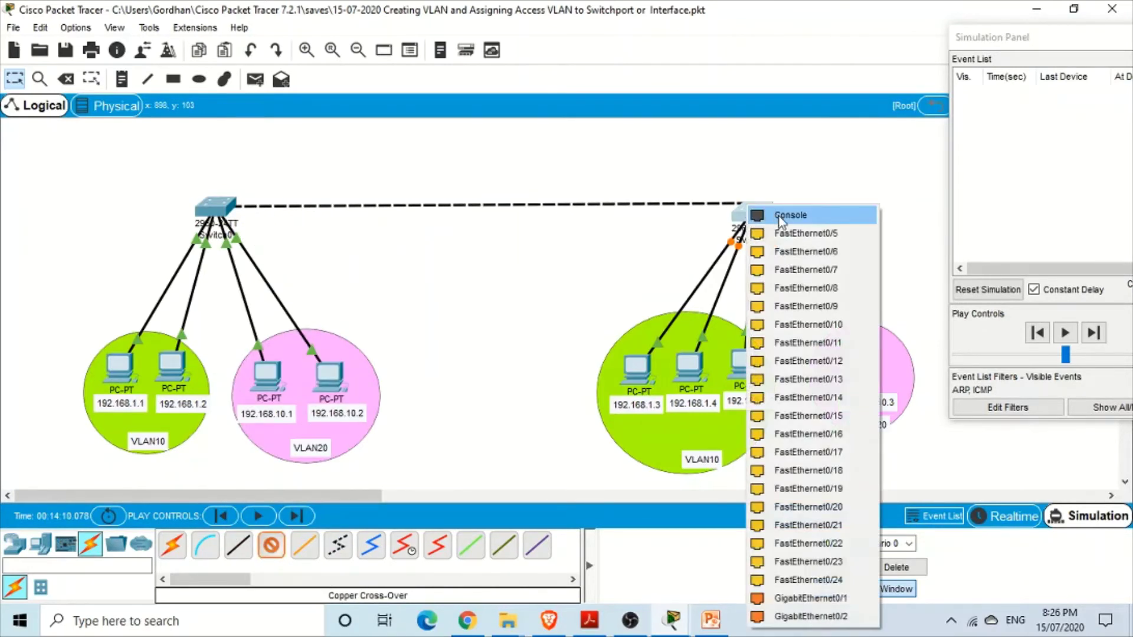
left_click(827, 331)
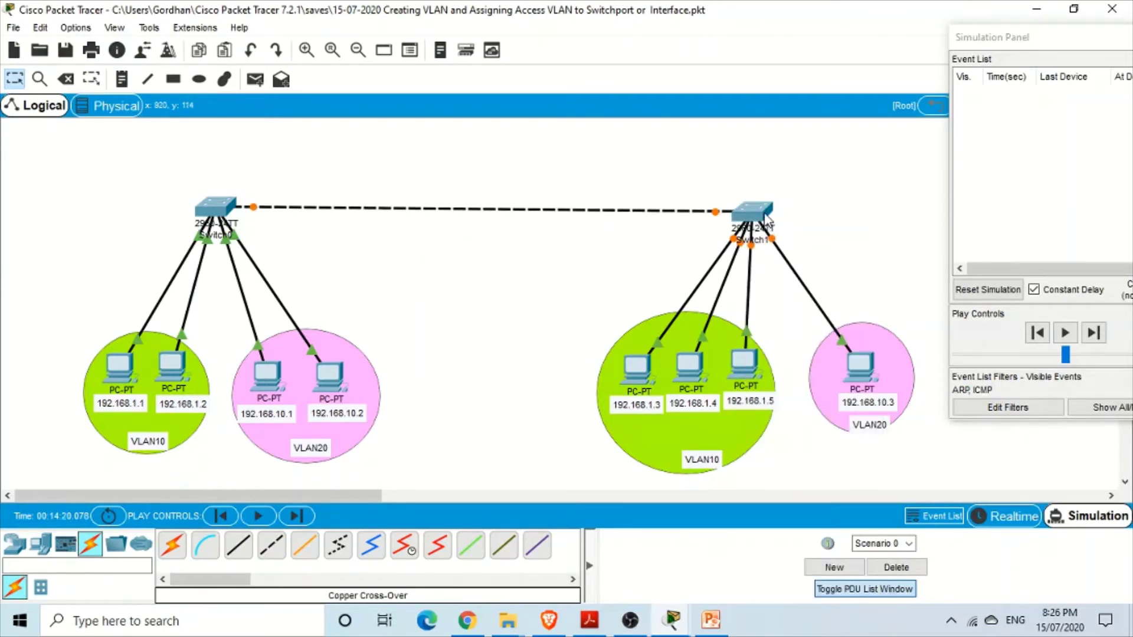
left_click_drag(765, 220, 765, 214)
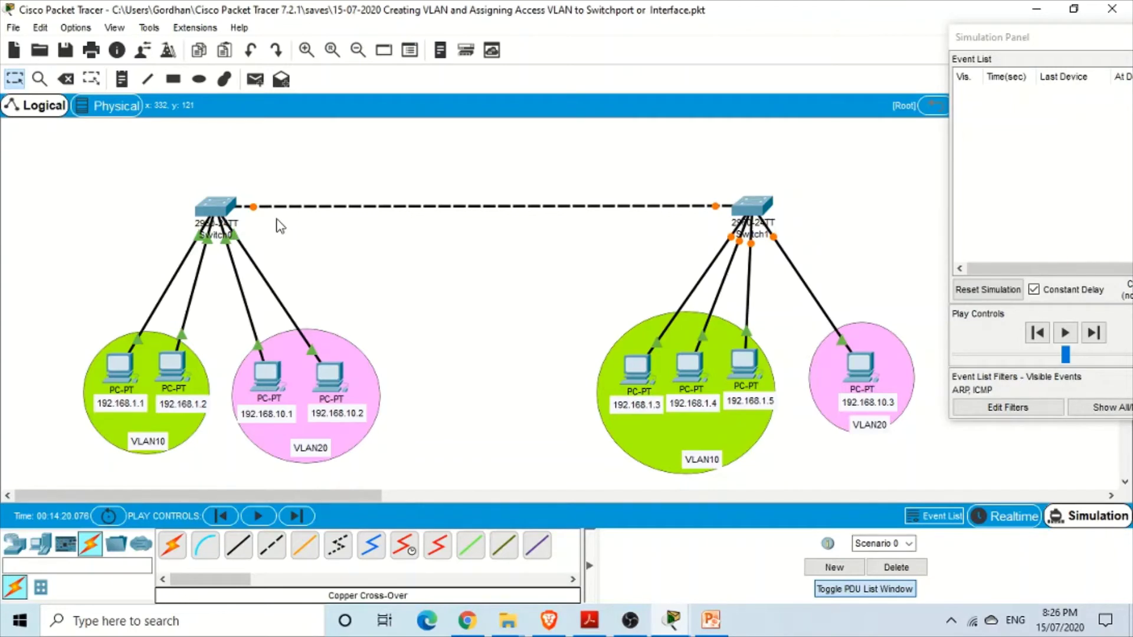
Step: Open Switch0's command line, enter global configuration mode with config t, and select interface fastEthernet 0/10
left_click(226, 208)
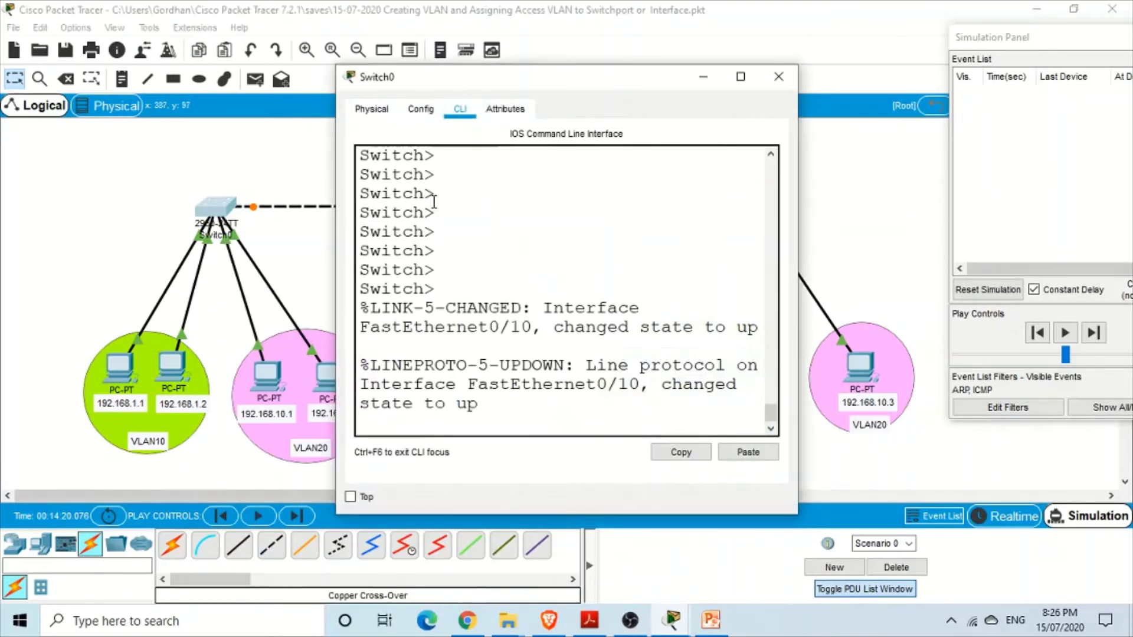
key("Return")
type("en")
key("Return")
type("config t")
key("Return")
type("inter")
key("Tab")
type("fas")
key("Tab")
type("0/10")
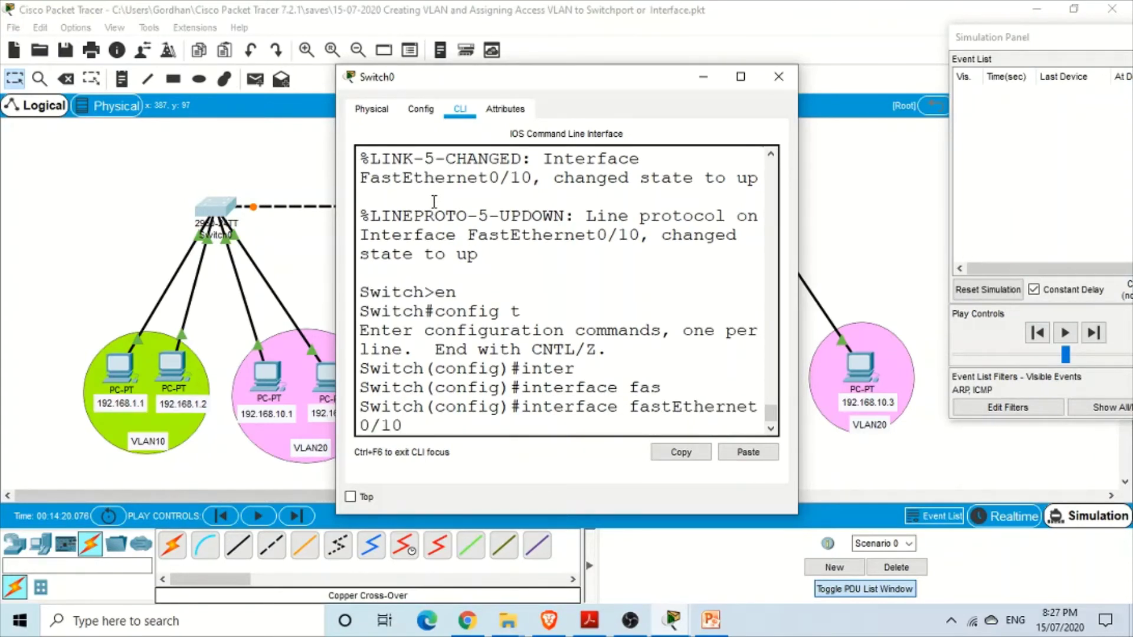
key("Return")
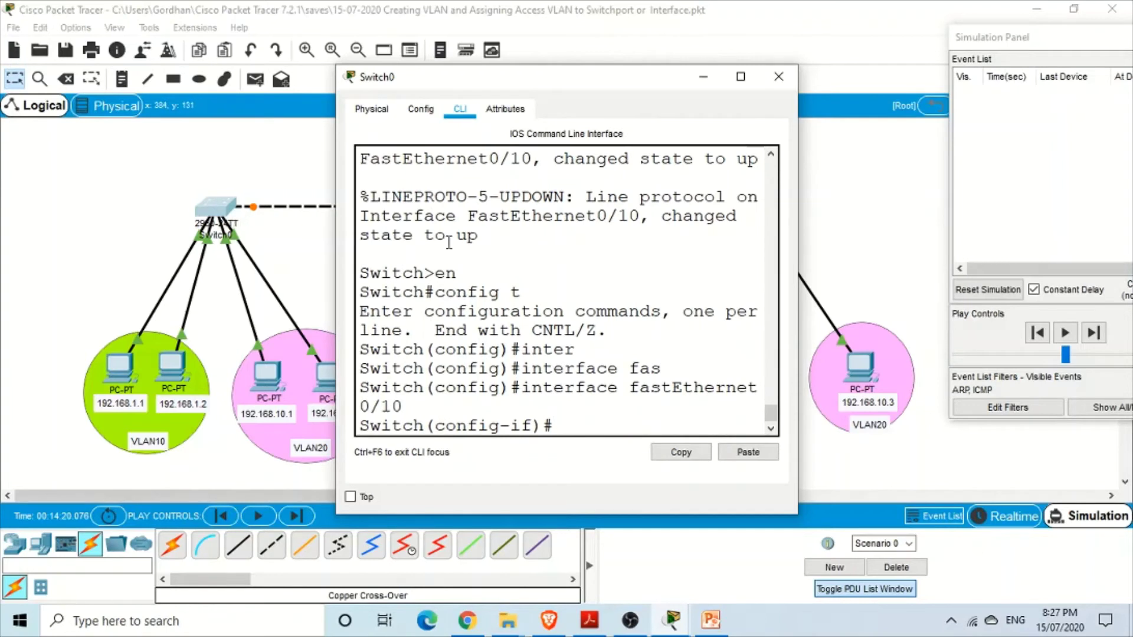
Step: Set Switch0's fastEthernet 0/10 to trunk mode with switchport mode trunk, and return to privileged mode
type("sw")
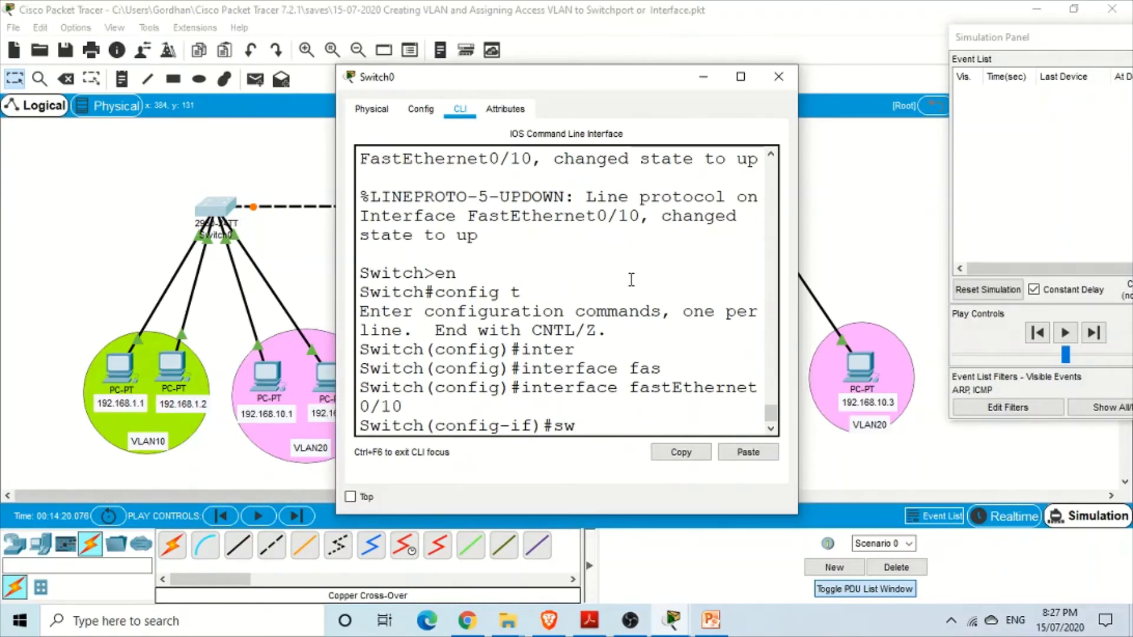
key("Tab")
type("m")
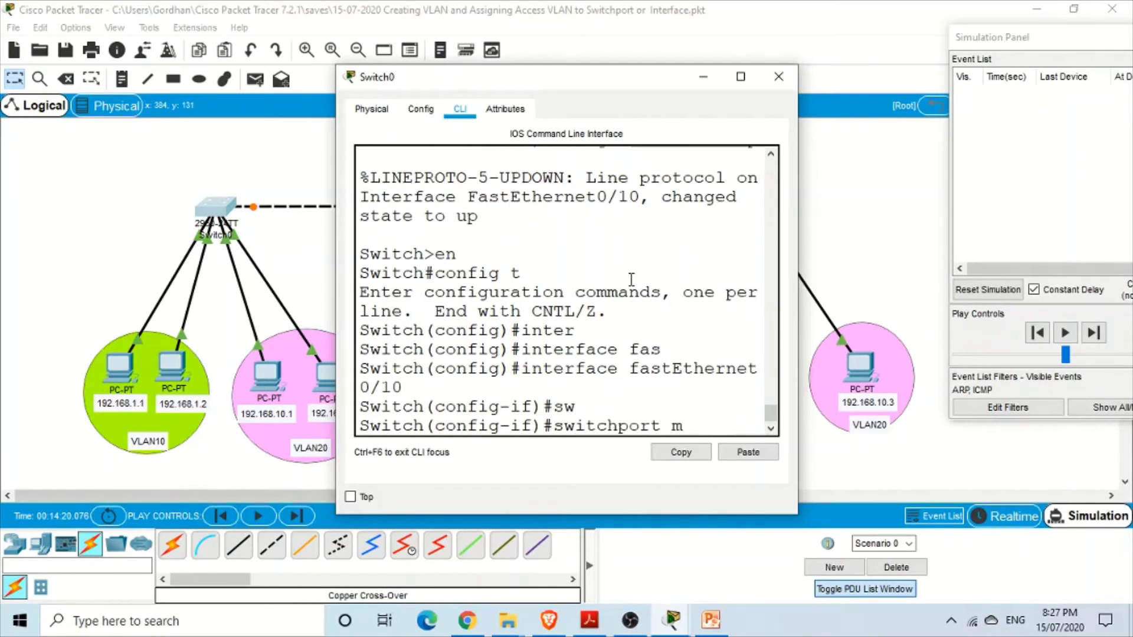
type("ode trunk")
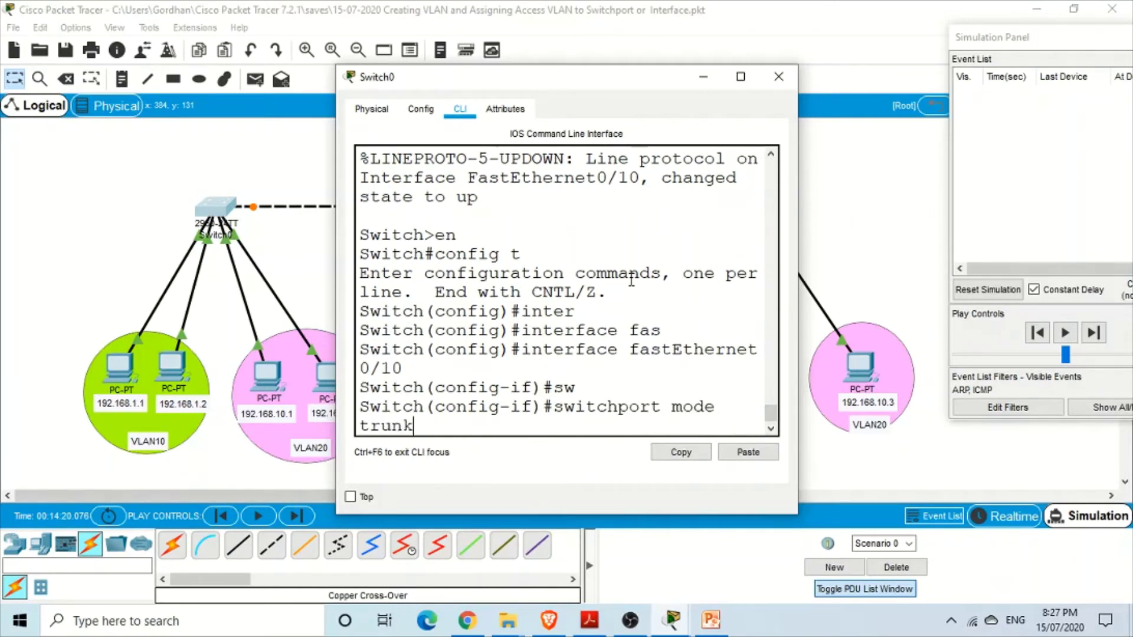
key("Return")
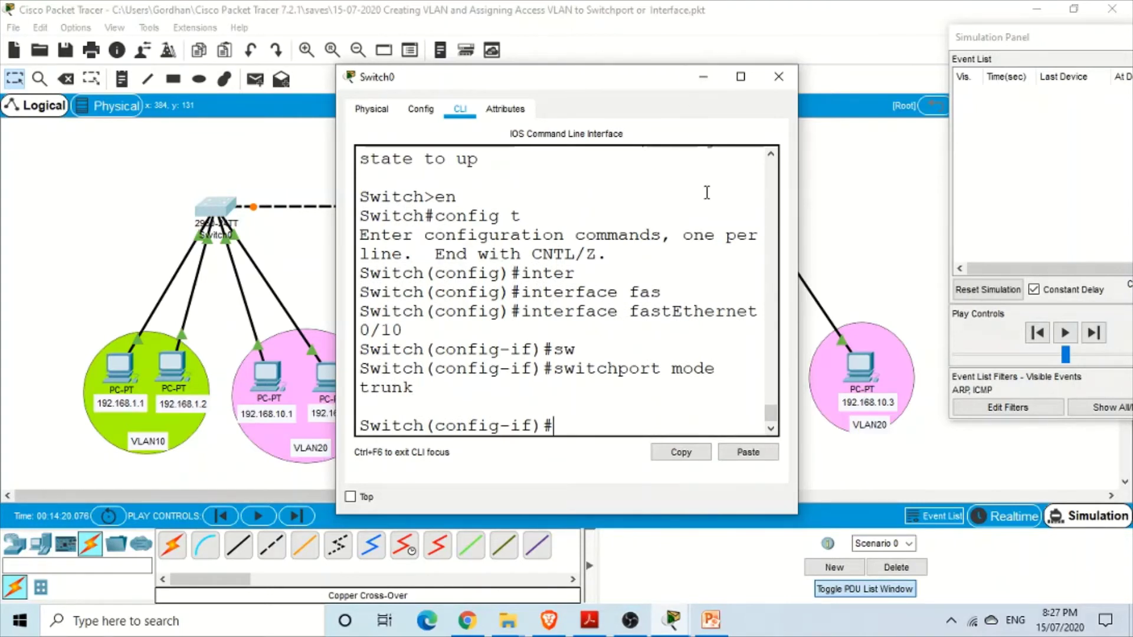
key("ctrl+z")
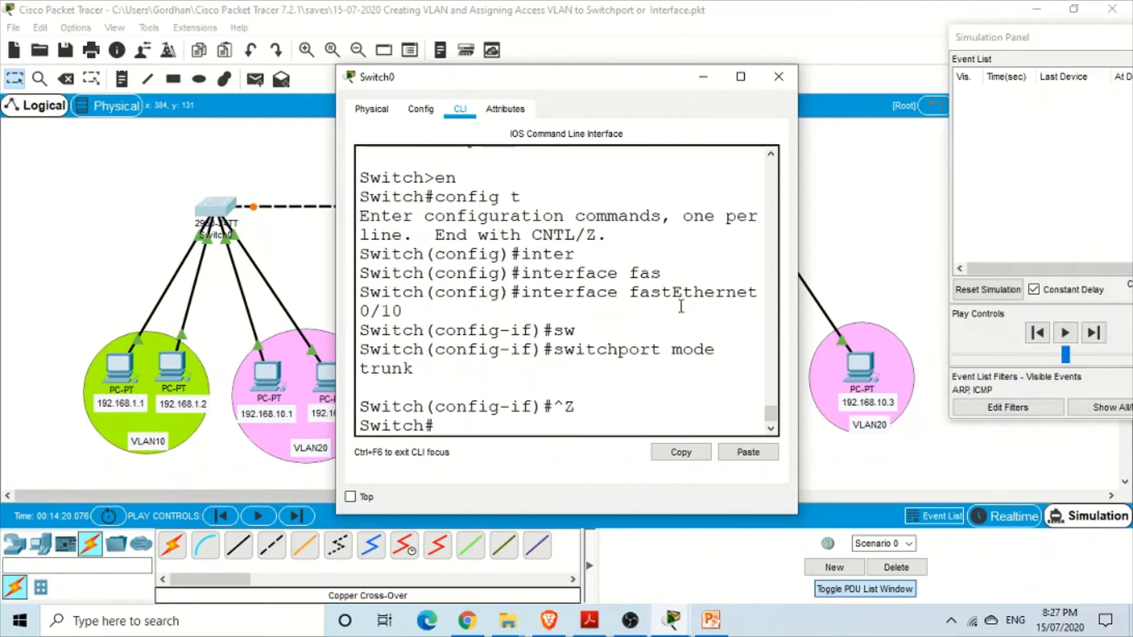
Step: Save Switch0's configuration with copy running-config startup-config, accepting the default destination filename
type("copy r")
key("Tab")
type("star")
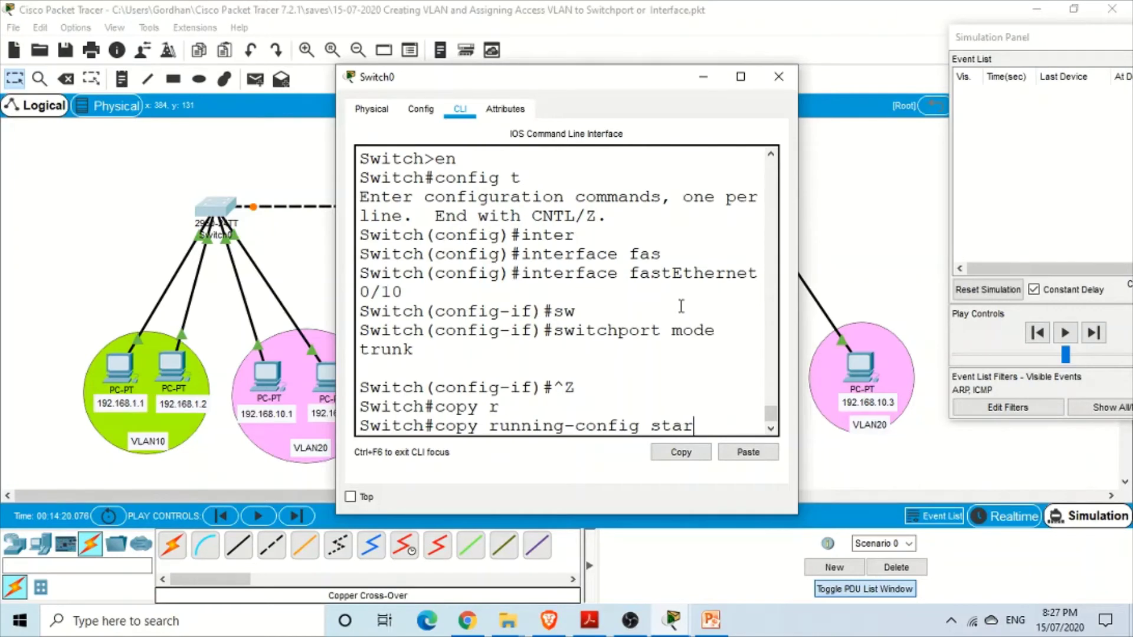
key("Tab")
key("Return")
key("Return")
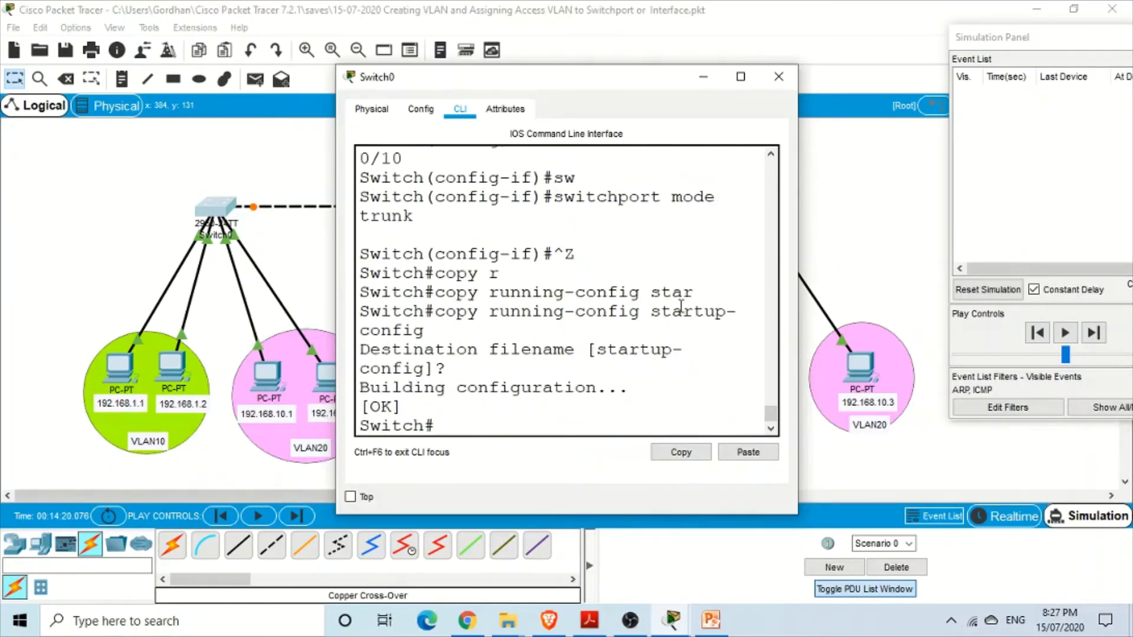
left_click(702, 77)
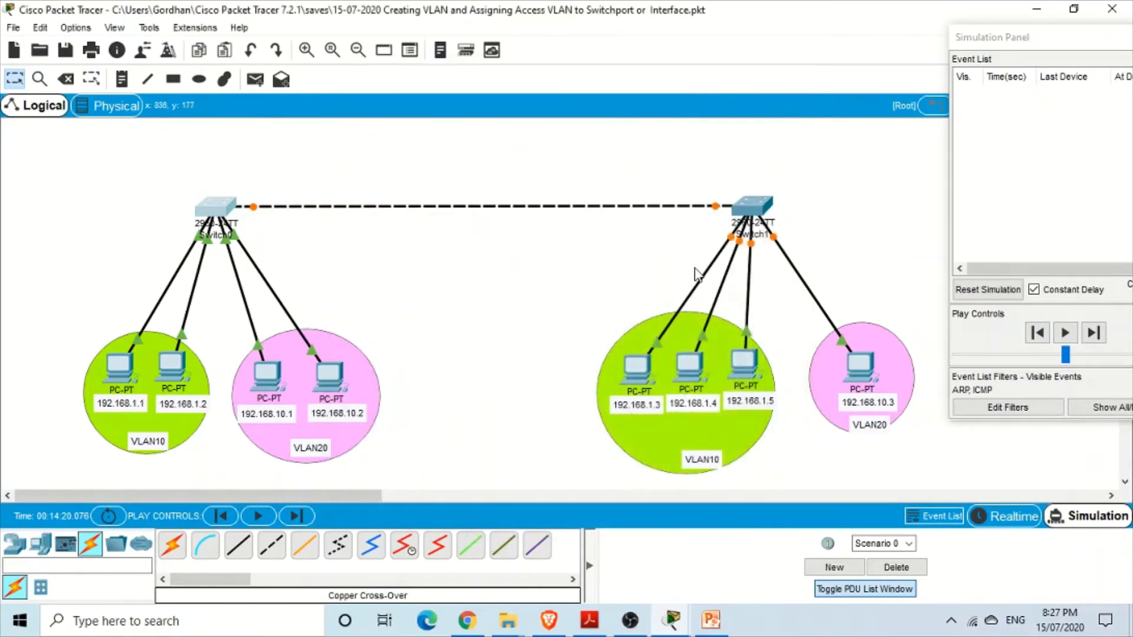
Step: Open Switch1's command line, enter global configuration mode with config t, and select interface fastEthernet 0/10
left_click(753, 206)
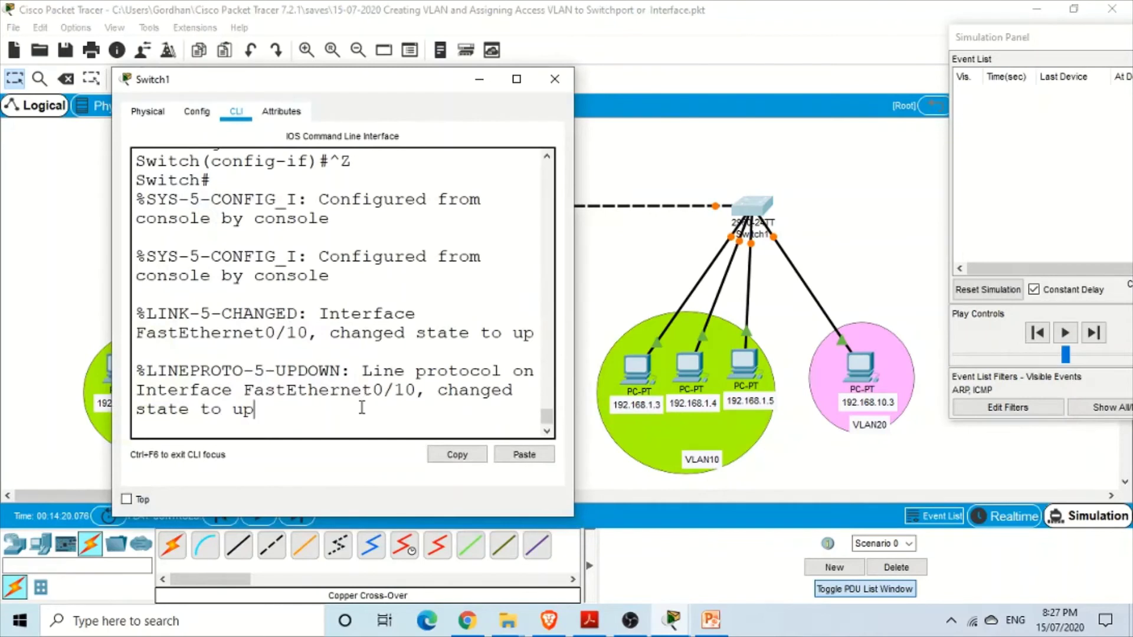
type(".")
key("Return")
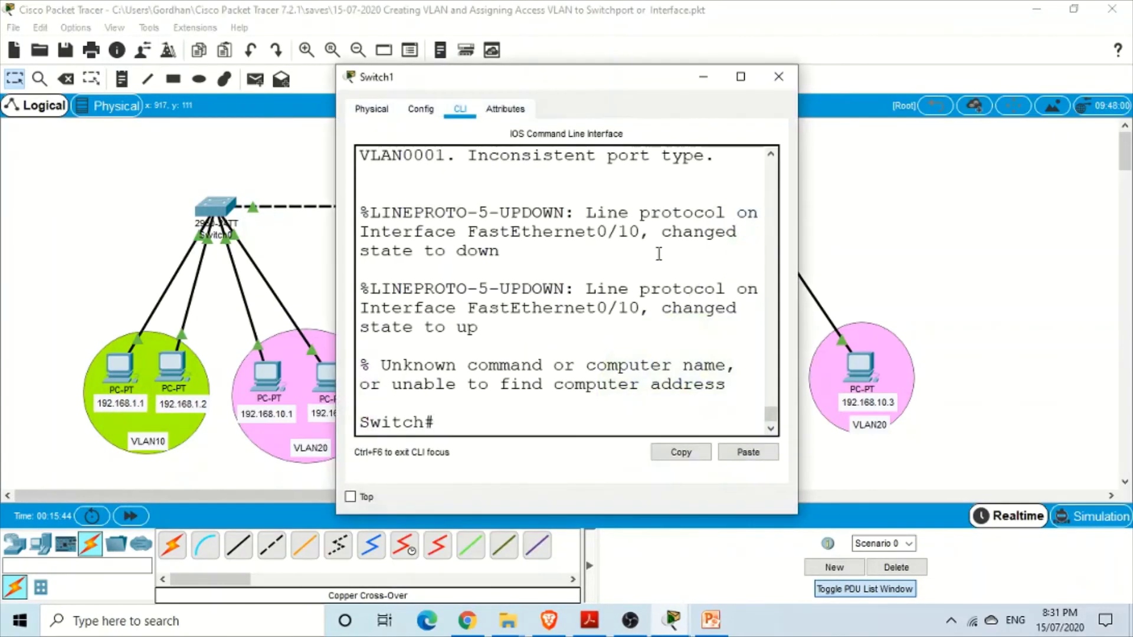
left_click_drag(588, 87, 411, 86)
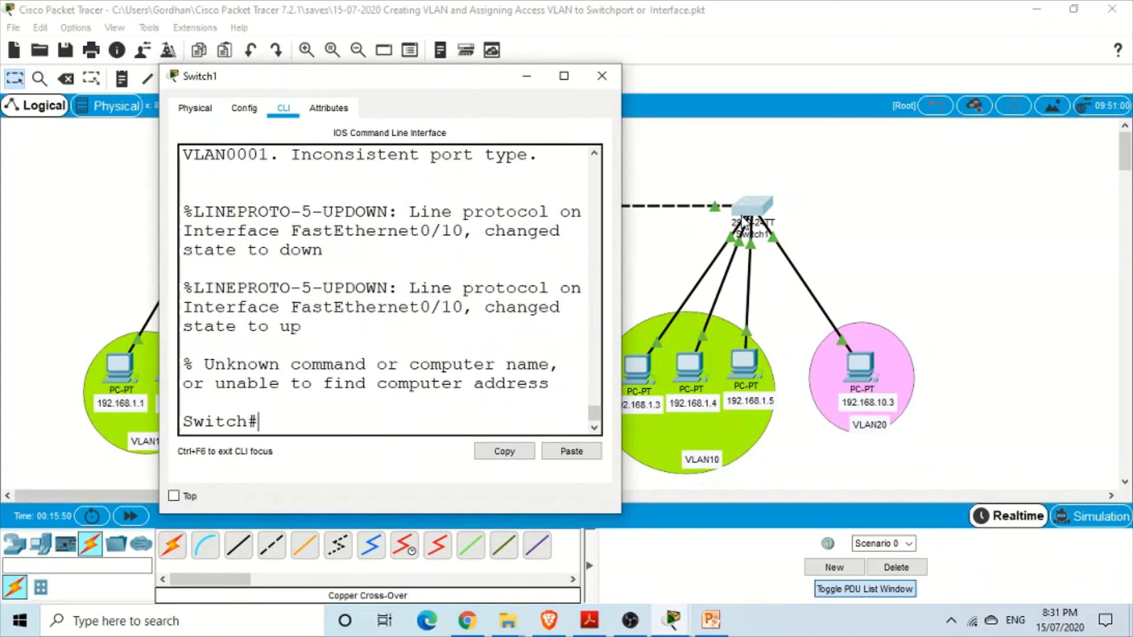
type("config t")
key("Return")
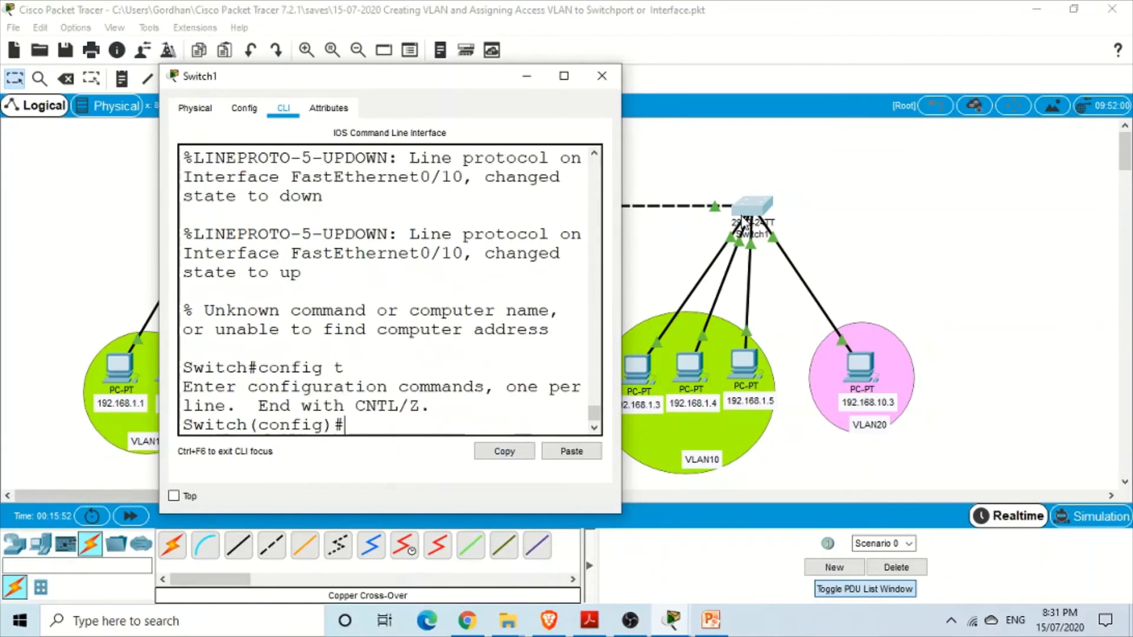
type("inter")
key("Tab")
type("fa")
key("Tab")
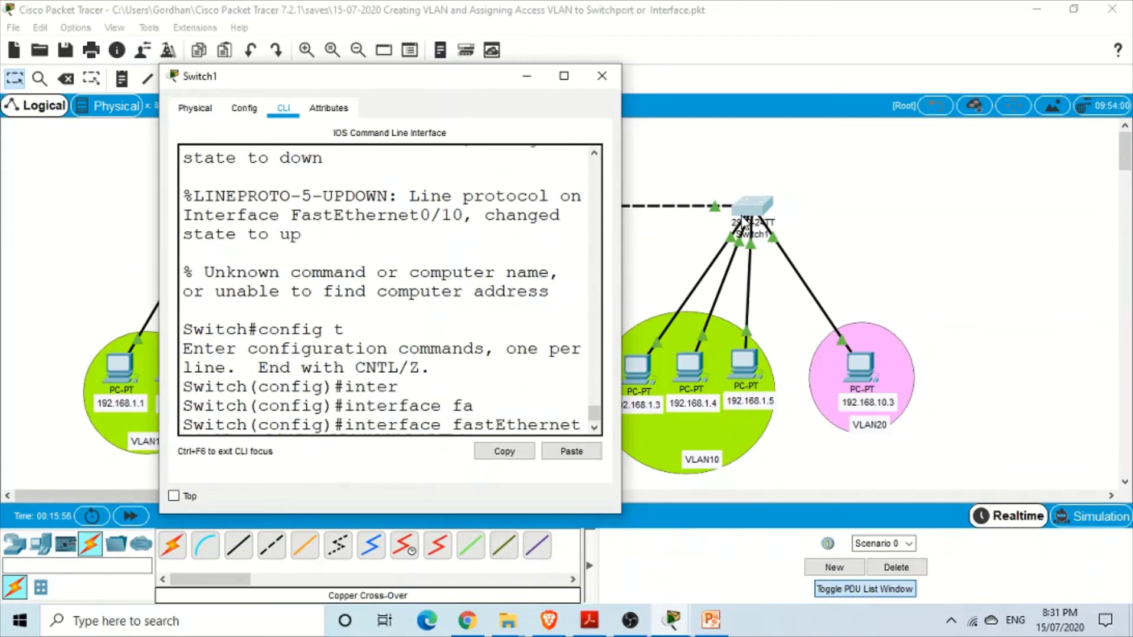
type("0/10")
key("Return")
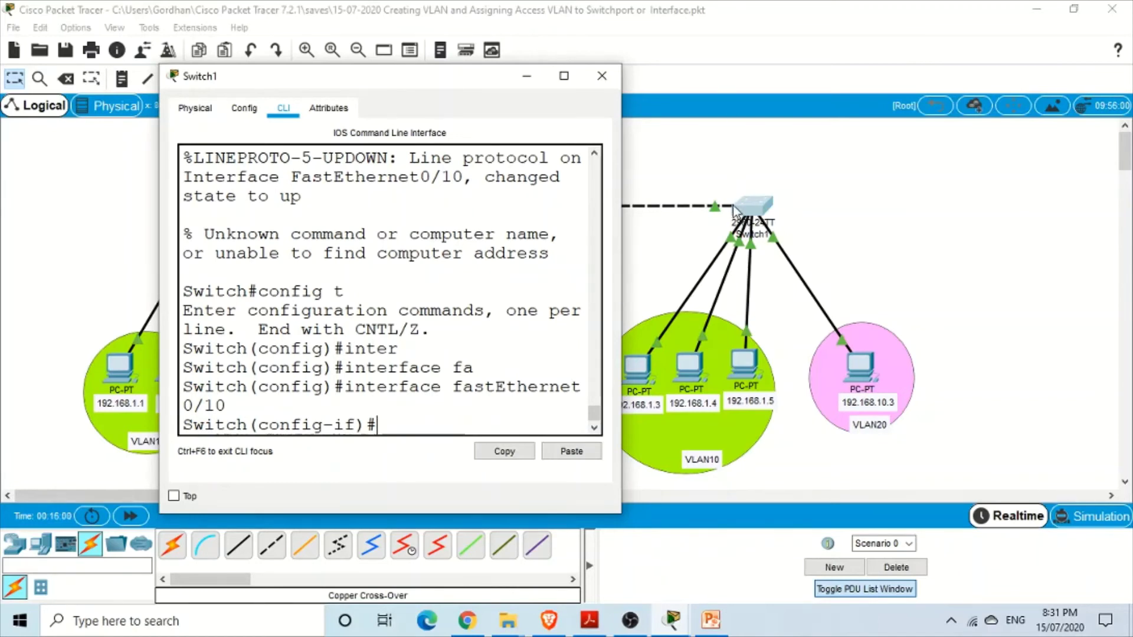
Step: Set Switch1's fastEthernet 0/10 to trunk mode with switchport mode trunk, and put its window away
type("w")
key("BackSpace")
type("sw")
key("Tab")
type("mode trunk")
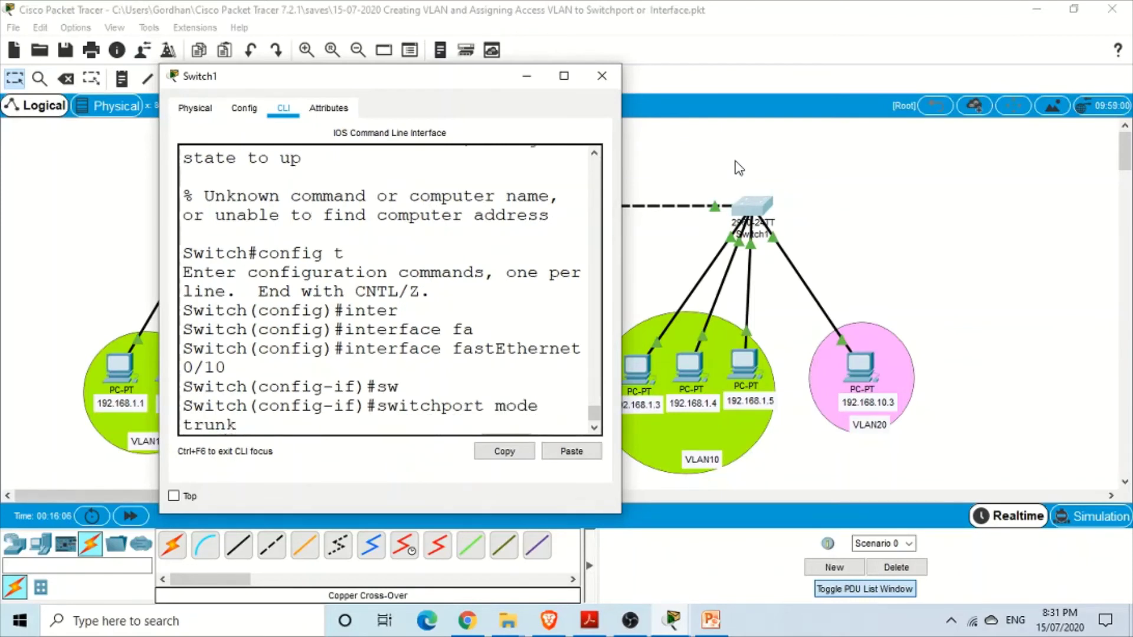
key("Return")
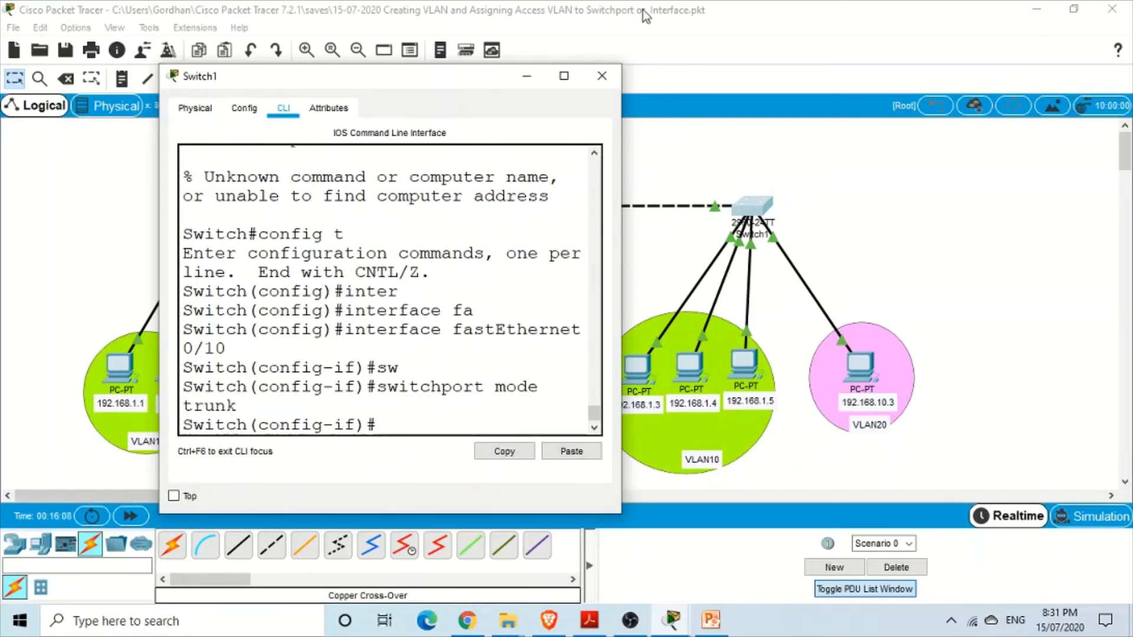
left_click(534, 77)
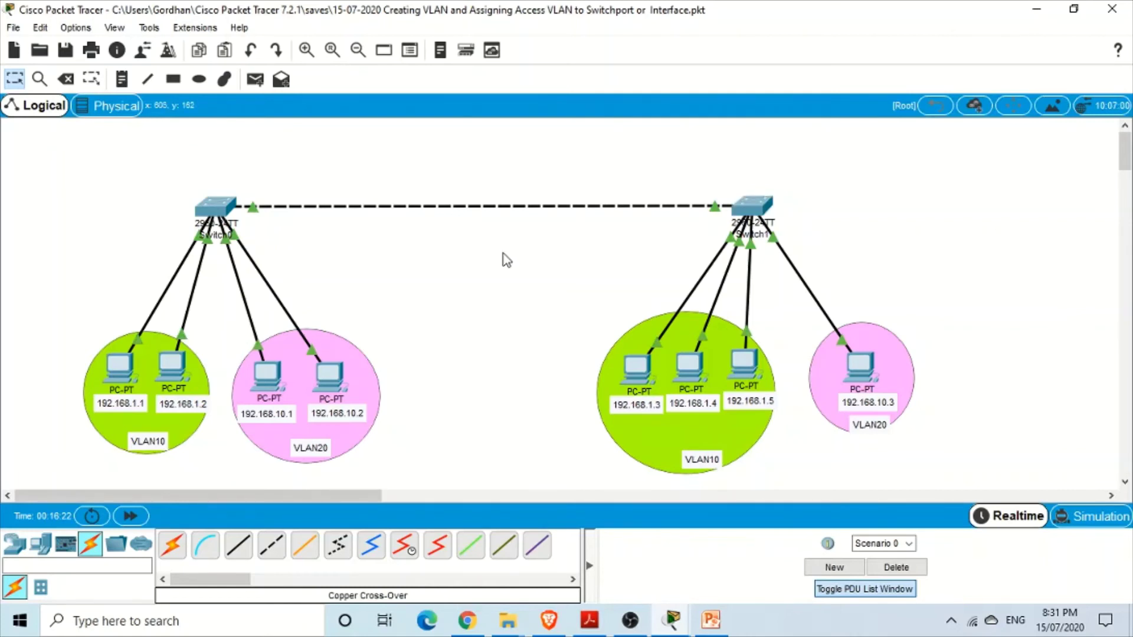
Step: Switch the workspace to simulation mode and reposition the floating simulation window so its event list and play controls are fully accessible
left_click(255, 85)
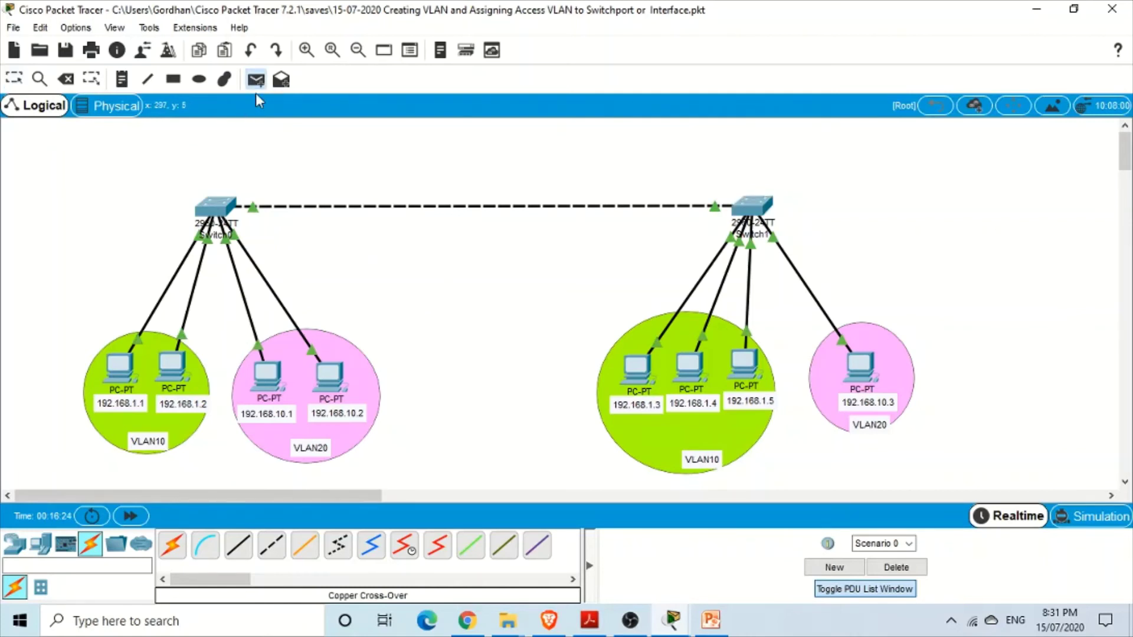
left_click(1082, 515)
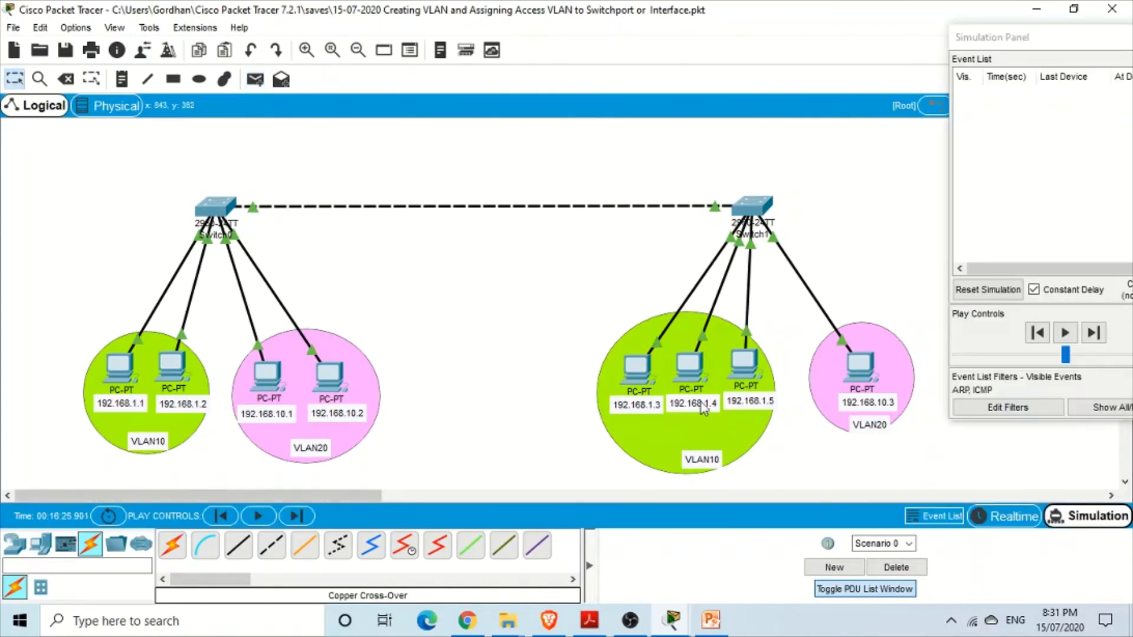
left_click_drag(1018, 39, 985, 41)
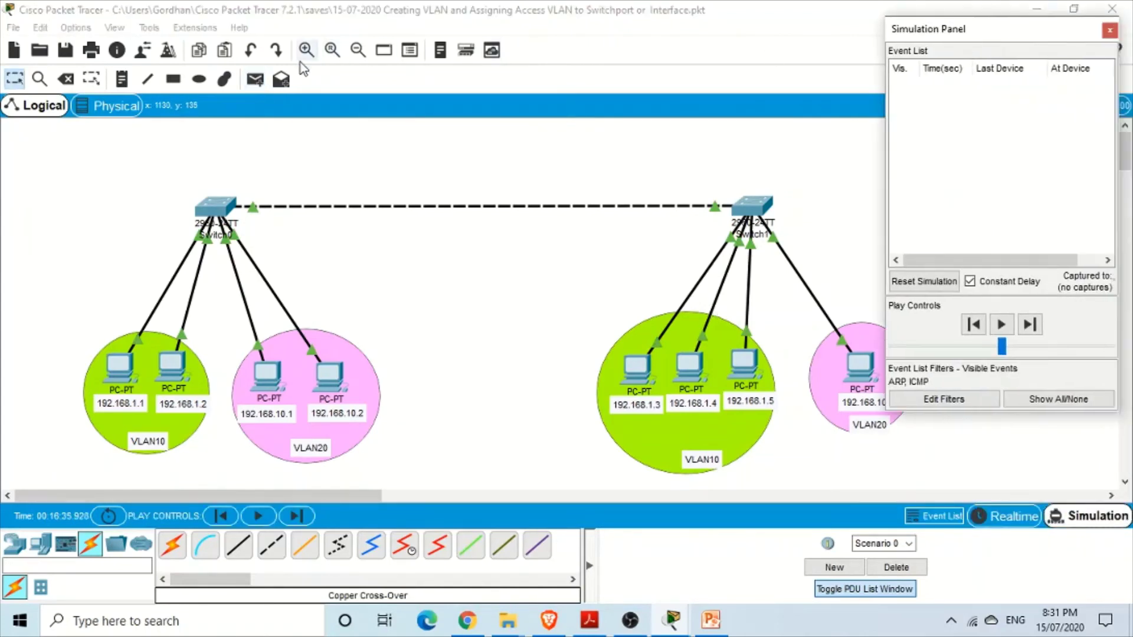
Step: Simulate a simple PDU from 192.168.1.1 to 192.168.1.5 across the trunk within VLAN10, and delete the test scenario
left_click(123, 369)
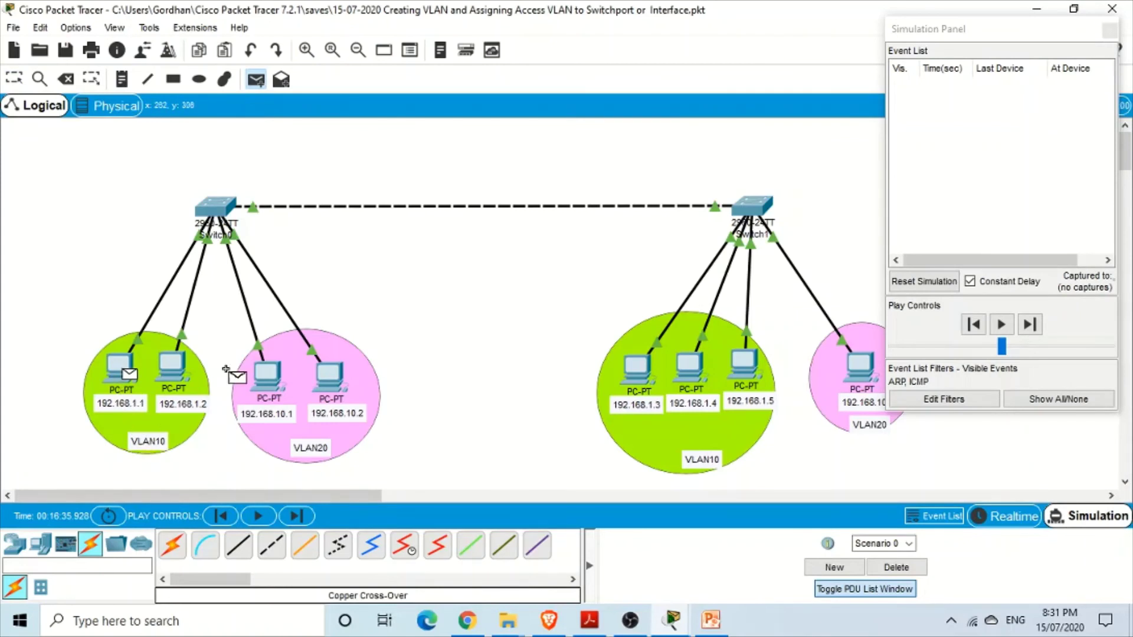
left_click(756, 366)
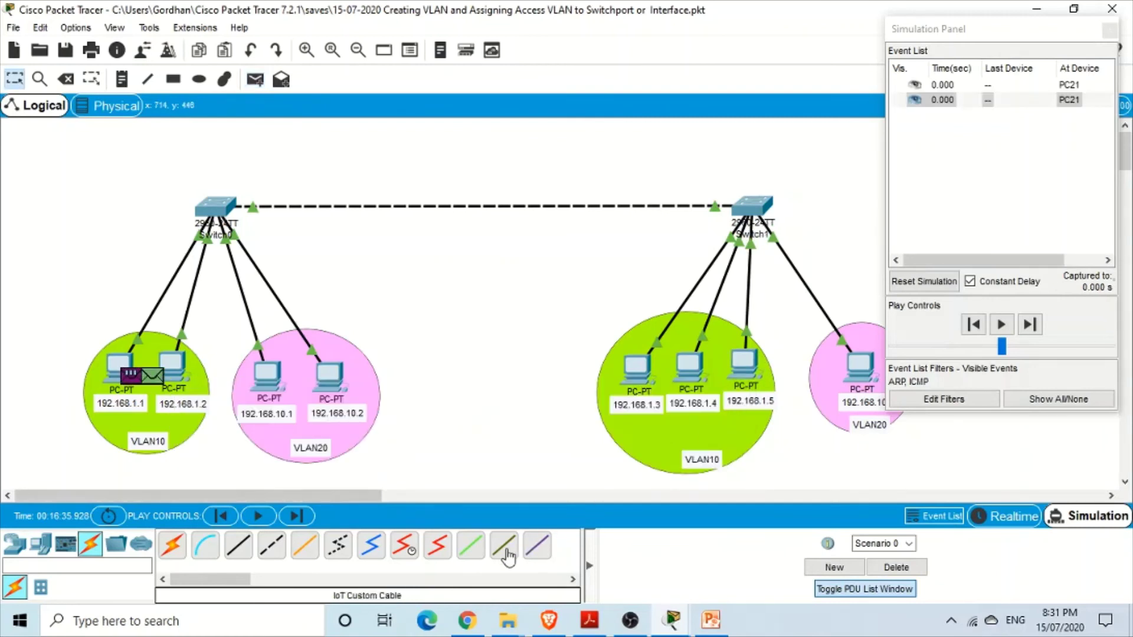
left_click(1003, 329)
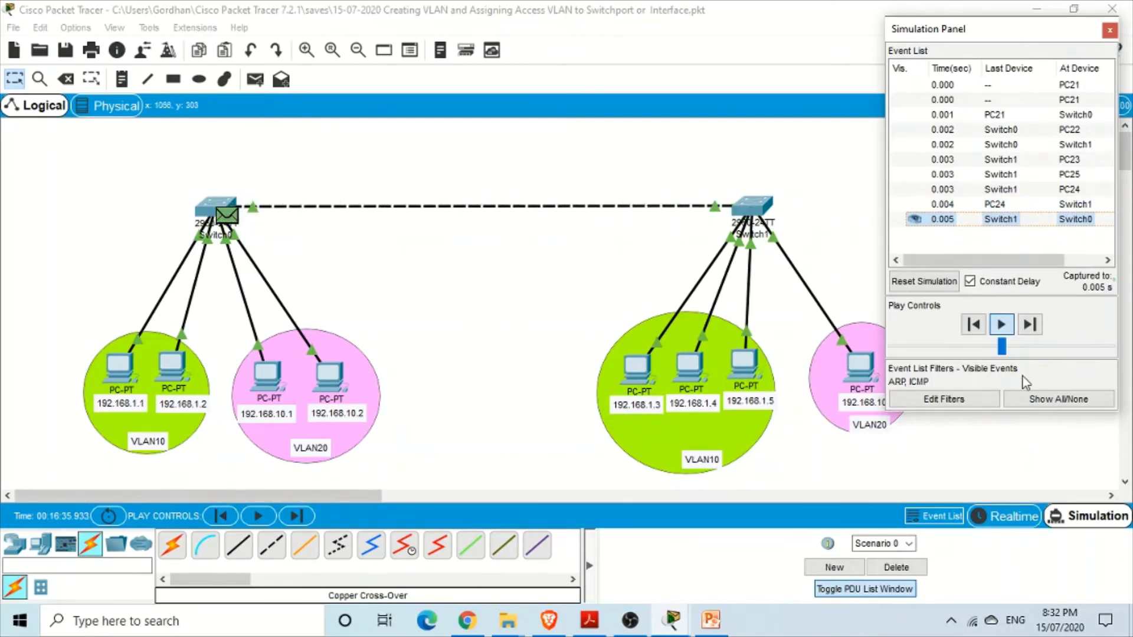
left_click(907, 574)
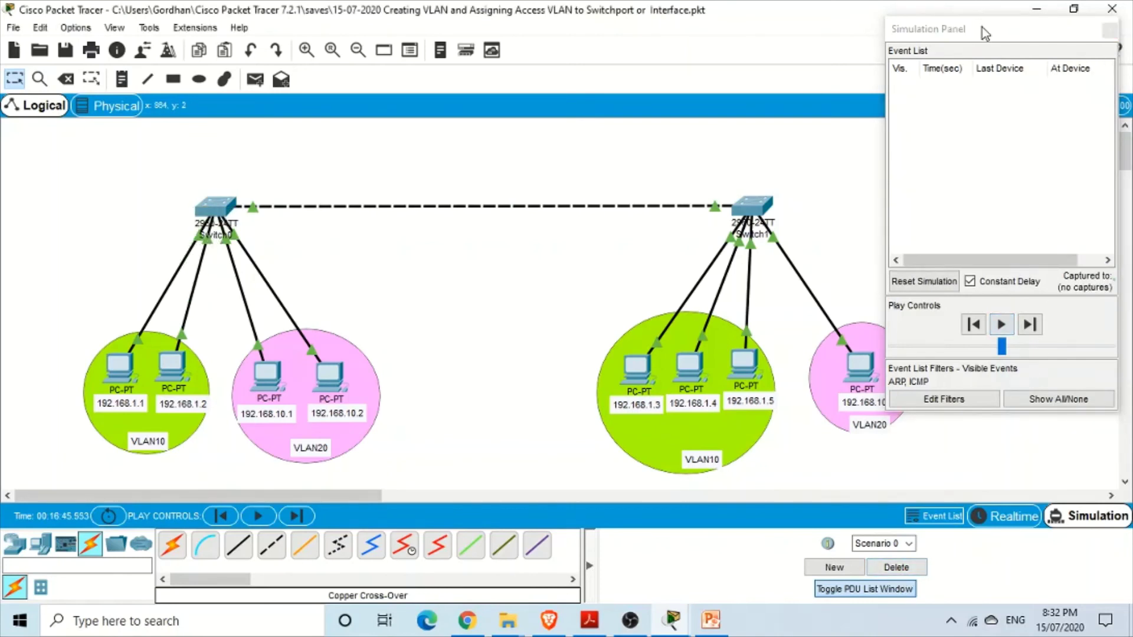
Step: Simulate a simple PDU from 192.168.10.2 to 192.168.10.3 across the trunk within VLAN20, and delete the test scenario
left_click_drag(982, 27, 1020, 30)
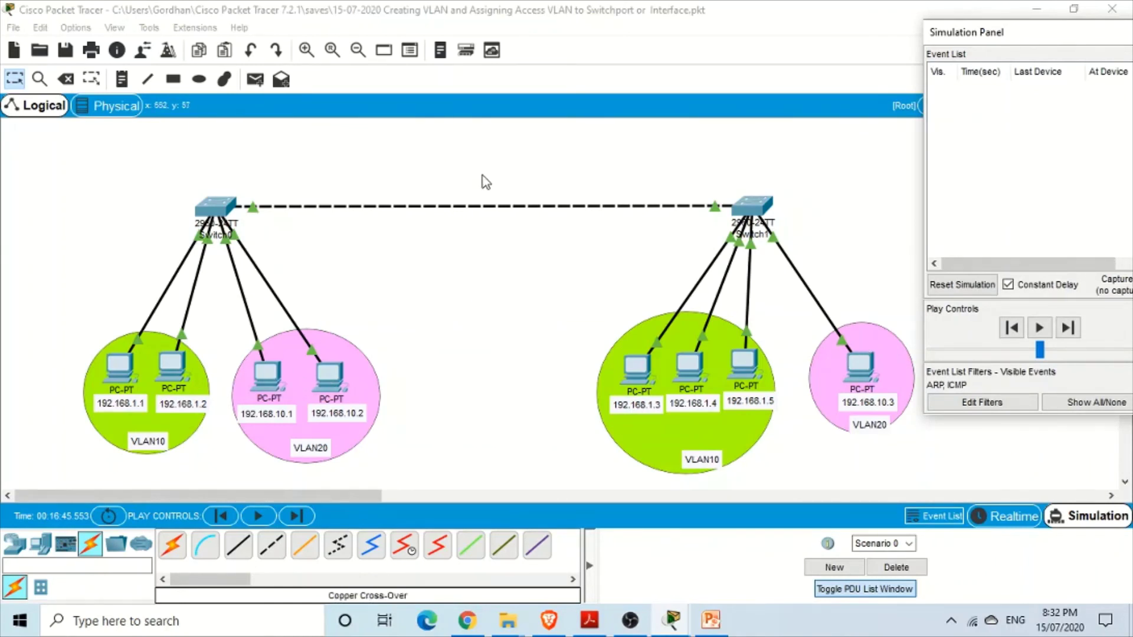
left_click(255, 79)
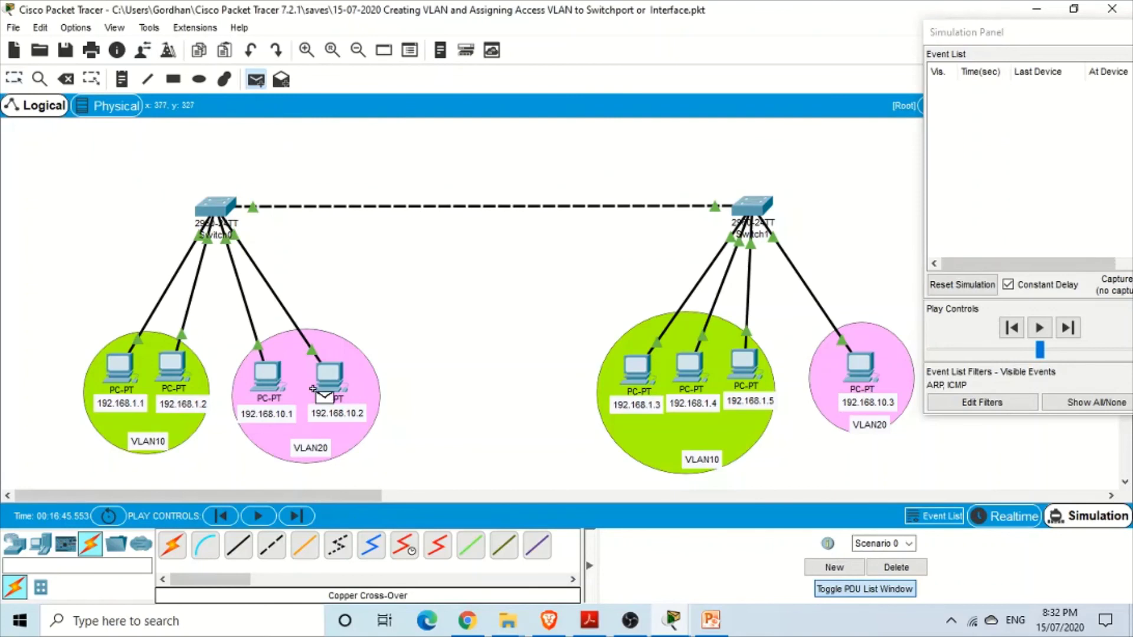
left_click(333, 385)
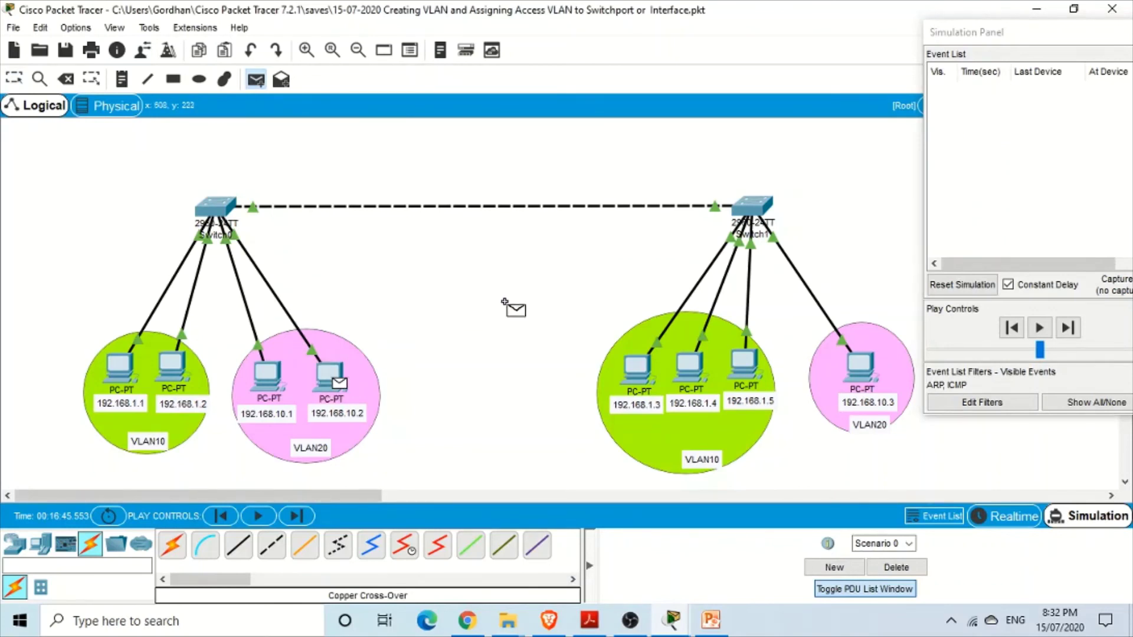
left_click(873, 378)
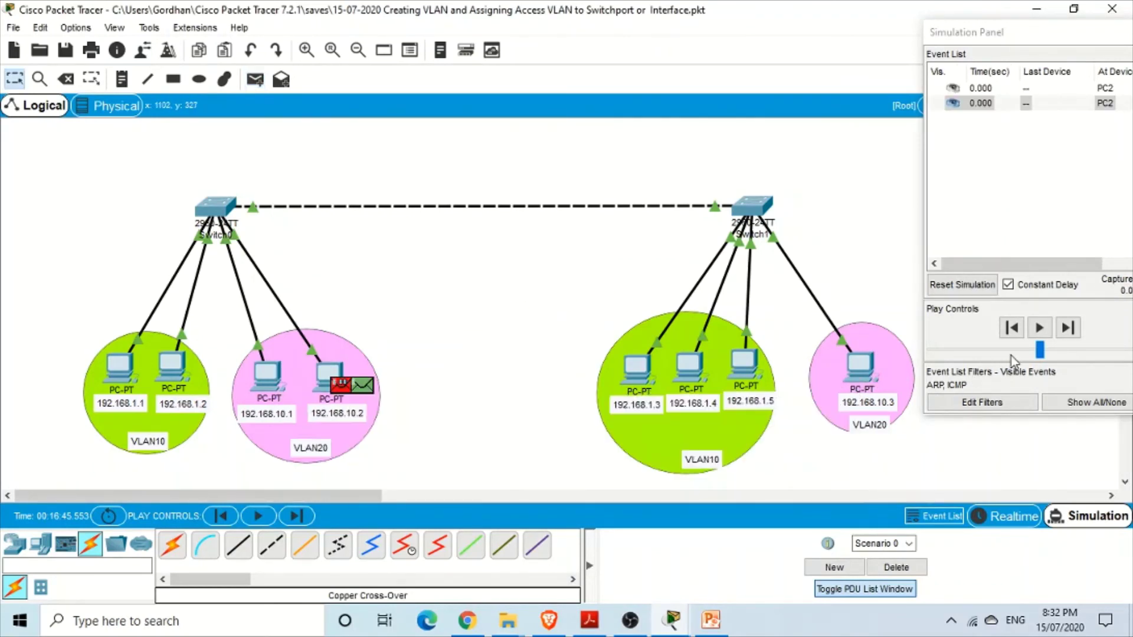
left_click(1043, 332)
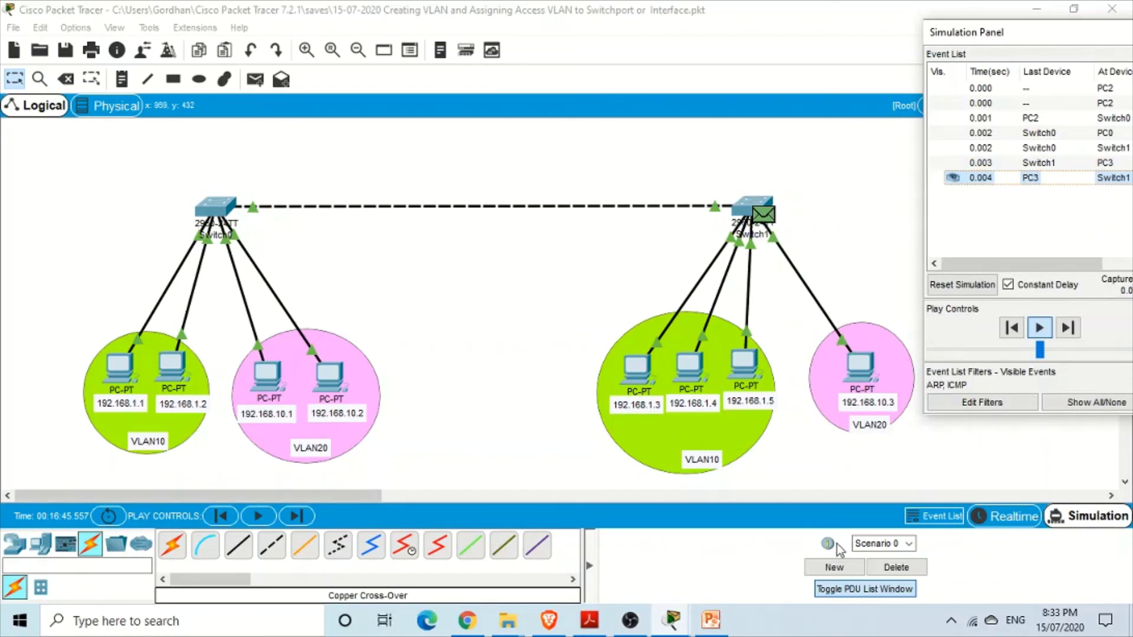
left_click(894, 567)
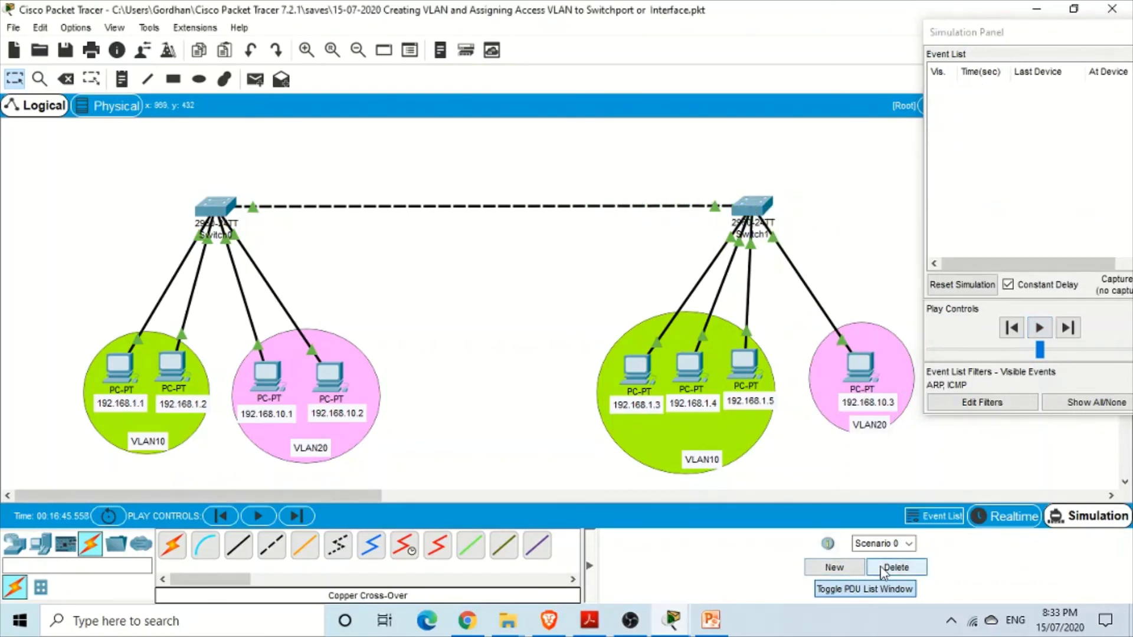